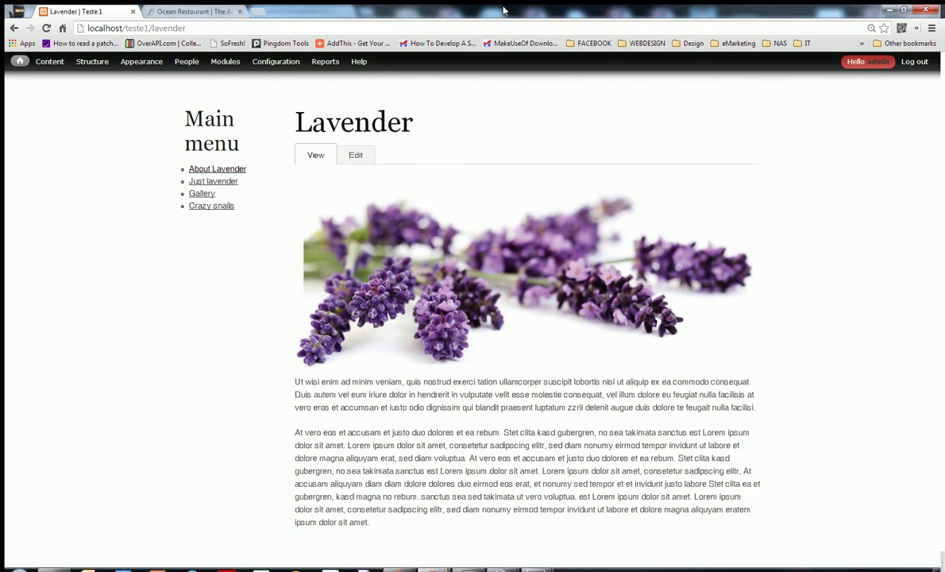
# Open the developer tools, narrow the page to tablet width, and inspect the Lavender image's source file and its file size.
pyautogui.press('F12')
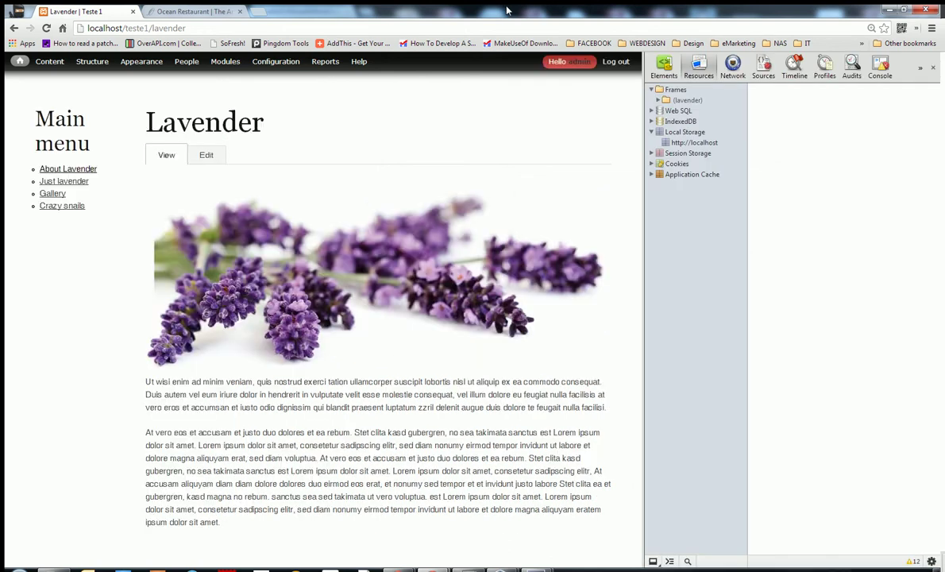
pyautogui.moveTo(642, 329); pyautogui.dragTo(438, 306)
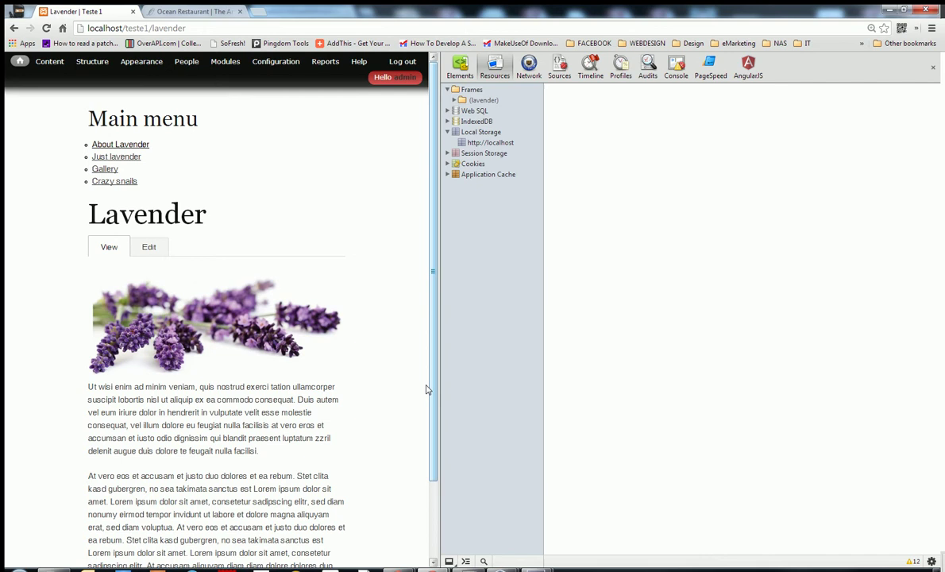
pyautogui.click(484, 560)
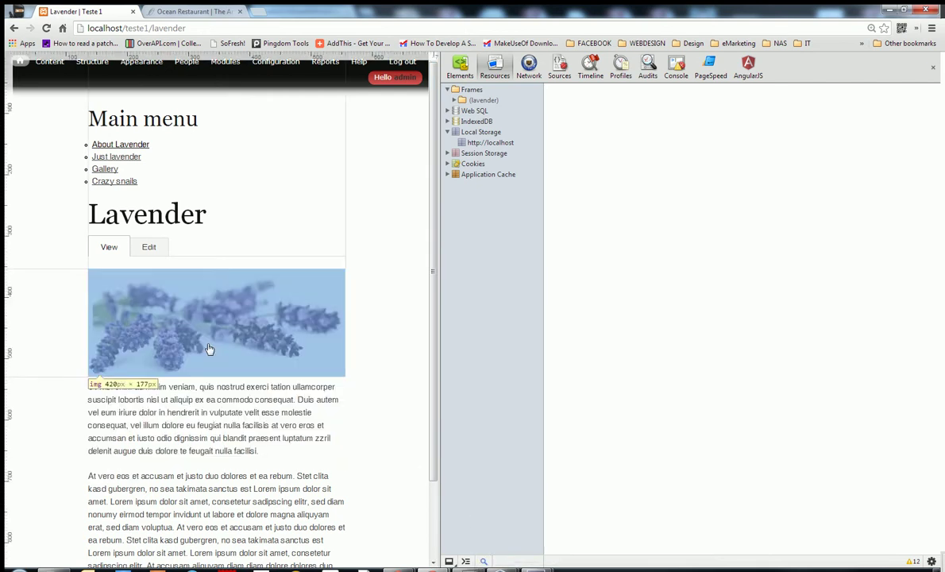
pyautogui.click(207, 347)
pyautogui.click(687, 350)
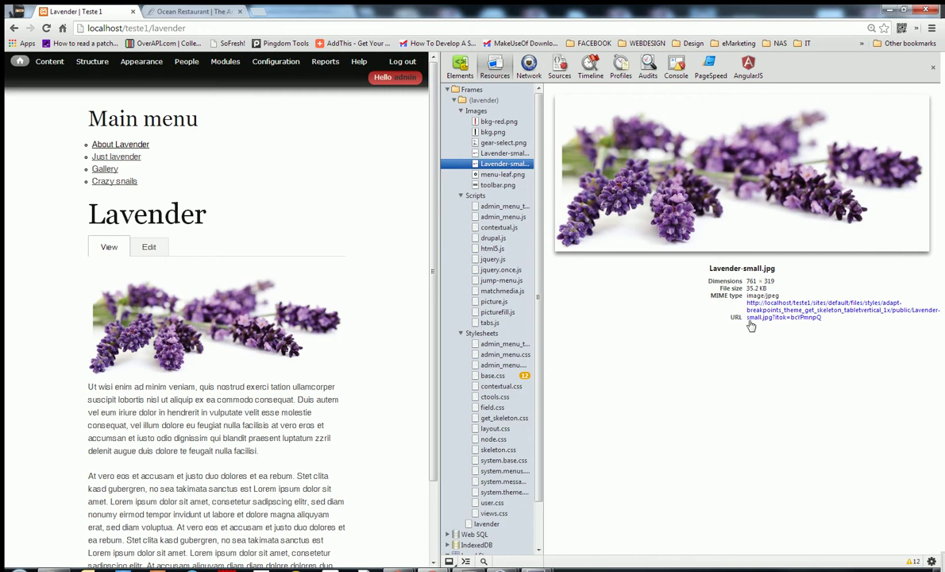
pyautogui.tripleClick(757, 289)
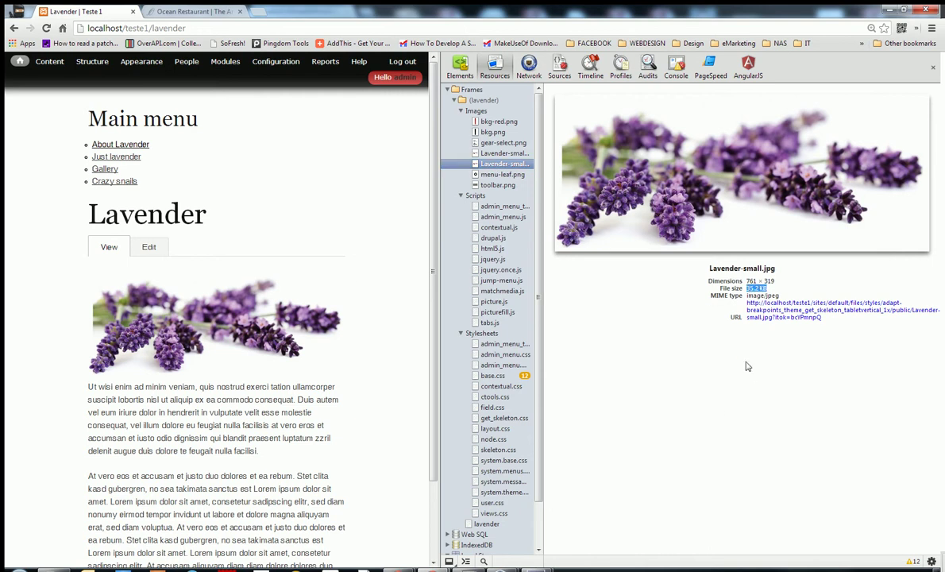
pyautogui.click(764, 290)
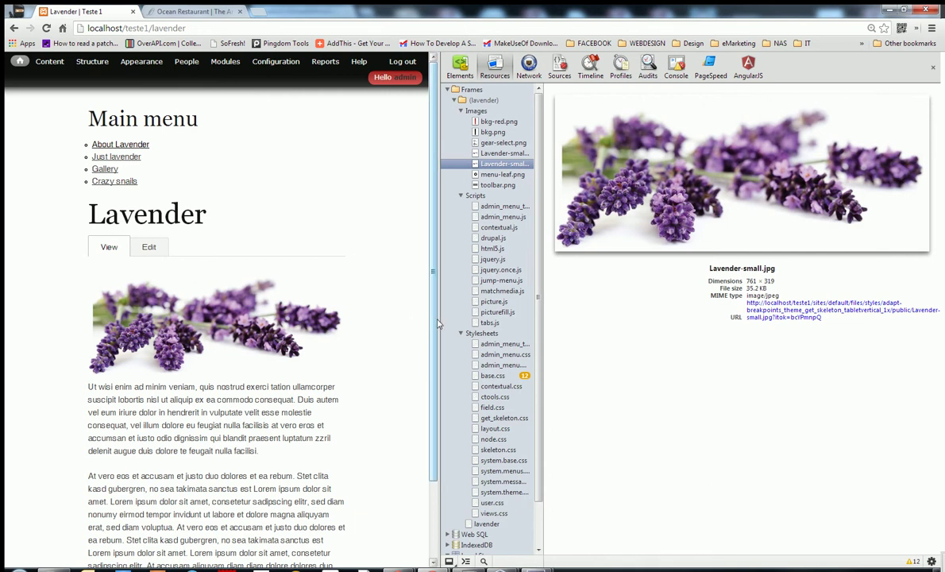
# Widen the page to desktop width and inspect the dimensions of the Lavender image file loaded there.
pyautogui.moveTo(439, 325); pyautogui.dragTo(610, 308)
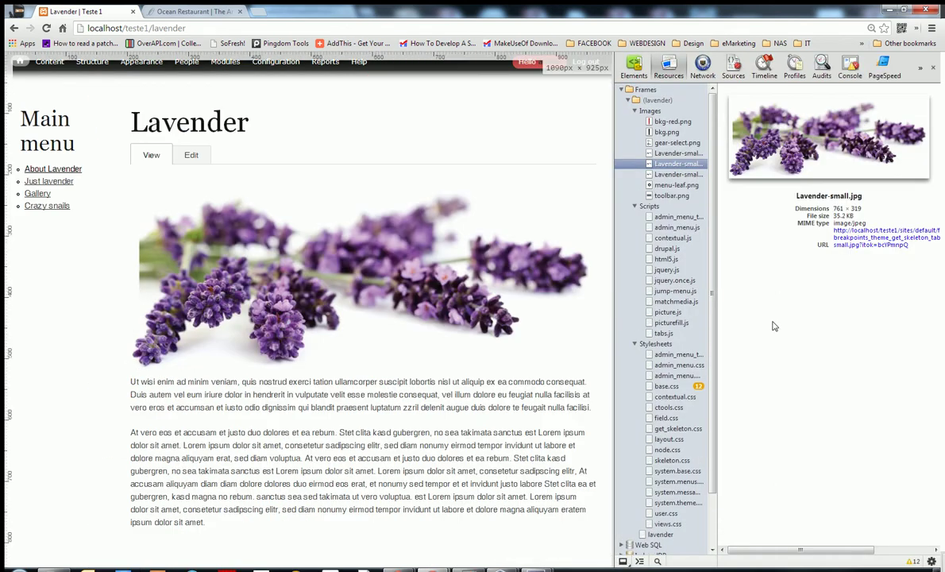
pyautogui.click(657, 561)
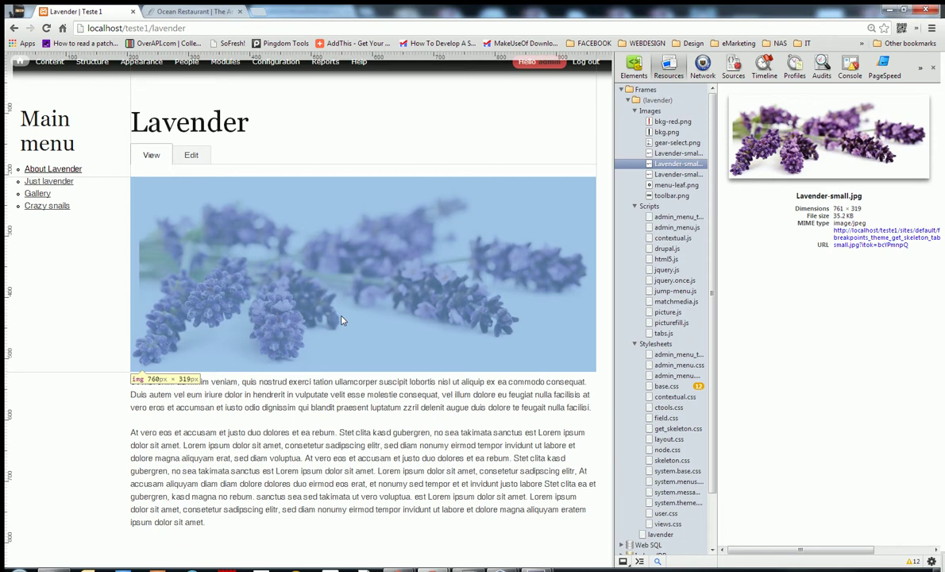
pyautogui.click(342, 320)
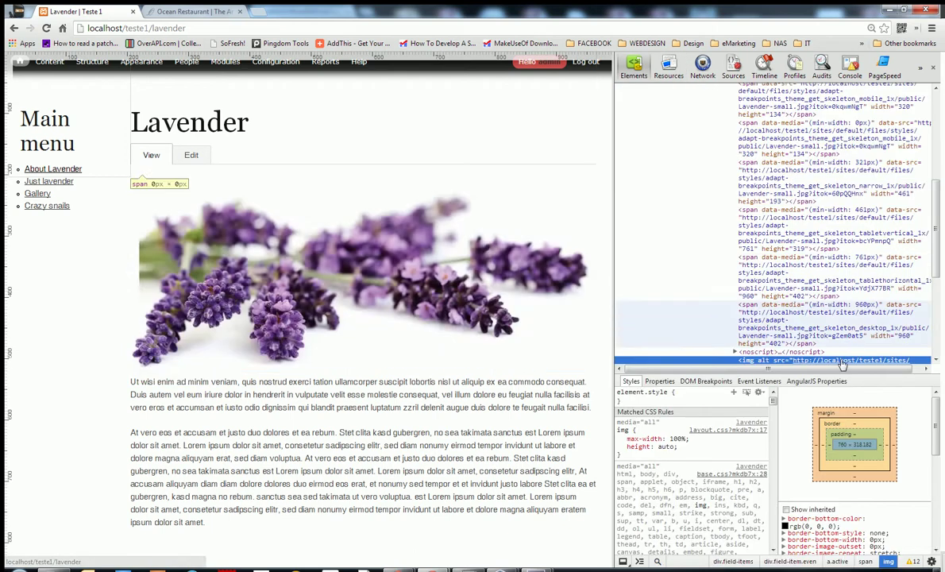
pyautogui.click(781, 339)
pyautogui.moveTo(834, 208); pyautogui.dragTo(862, 208)
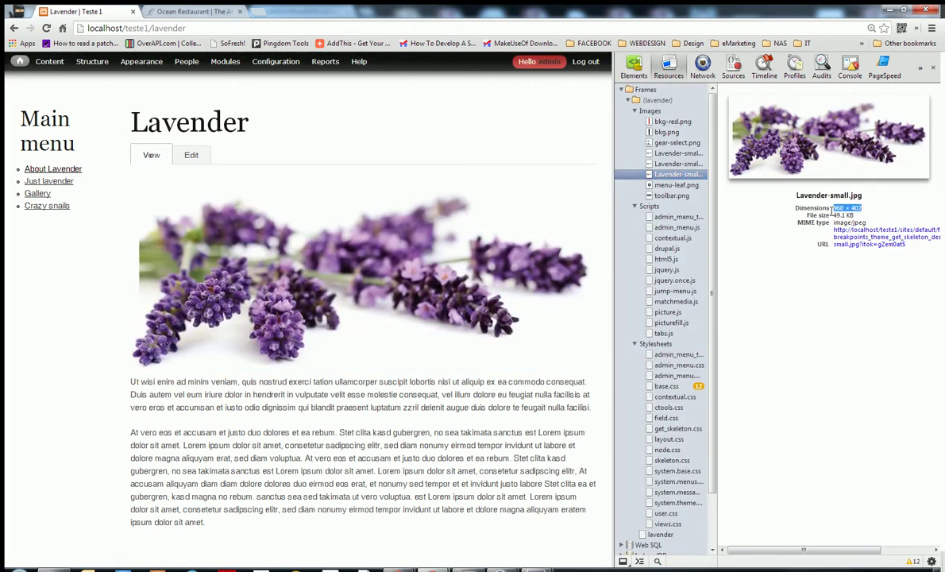
pyautogui.click(865, 223)
# Narrow the page to phone width and check the file size of the Lavender image loaded there.
pyautogui.moveTo(612, 283); pyautogui.dragTo(202, 283)
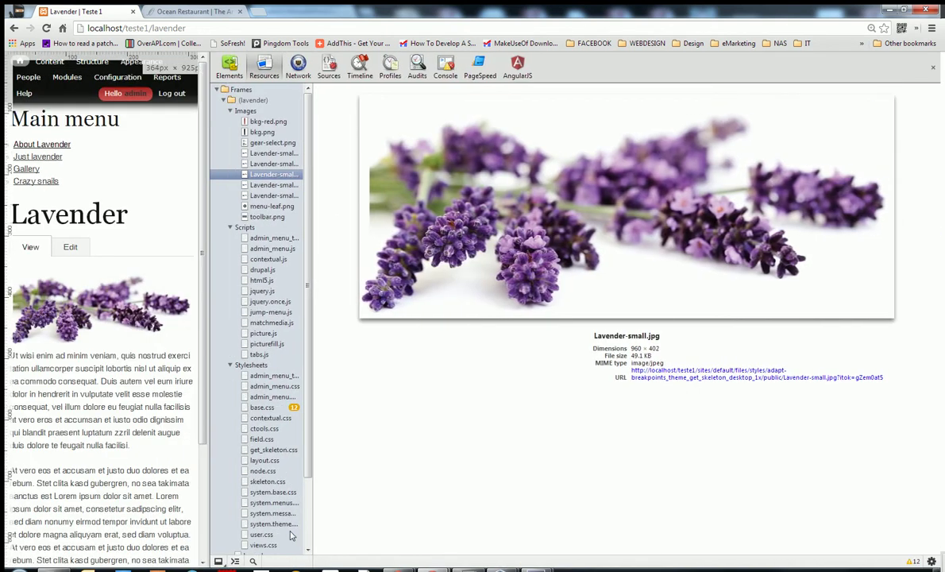
pyautogui.click(253, 561)
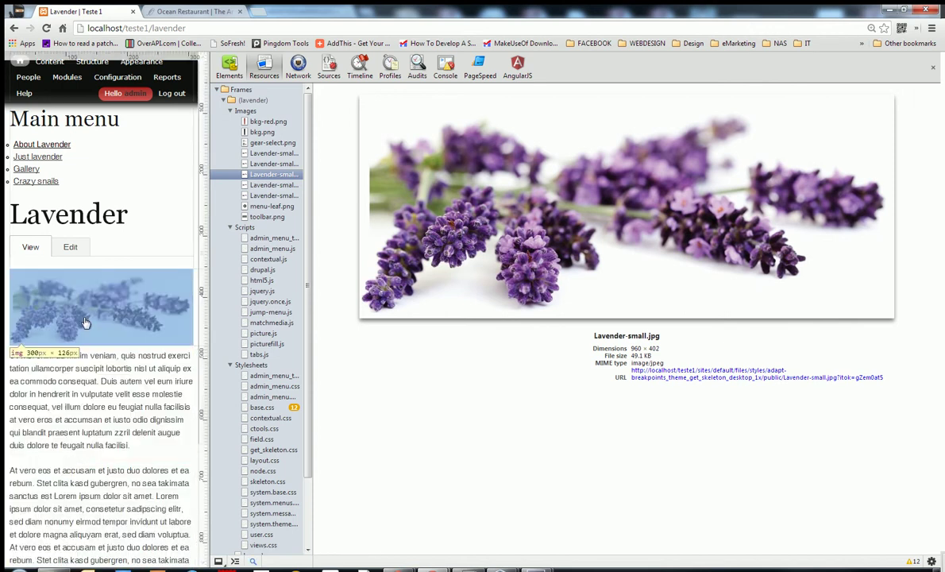
pyautogui.click(156, 298)
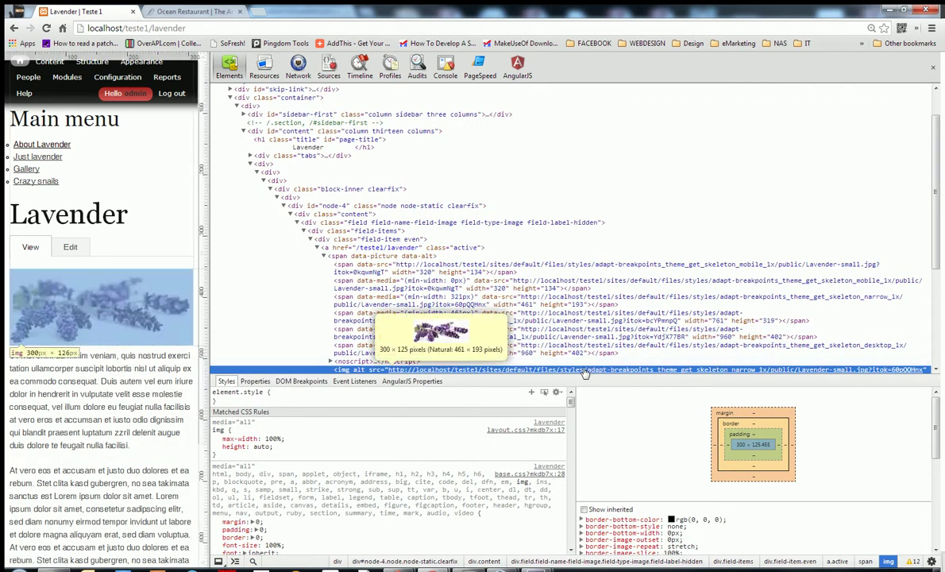
pyautogui.click(438, 369)
pyautogui.moveTo(593, 247); pyautogui.dragTo(652, 239)
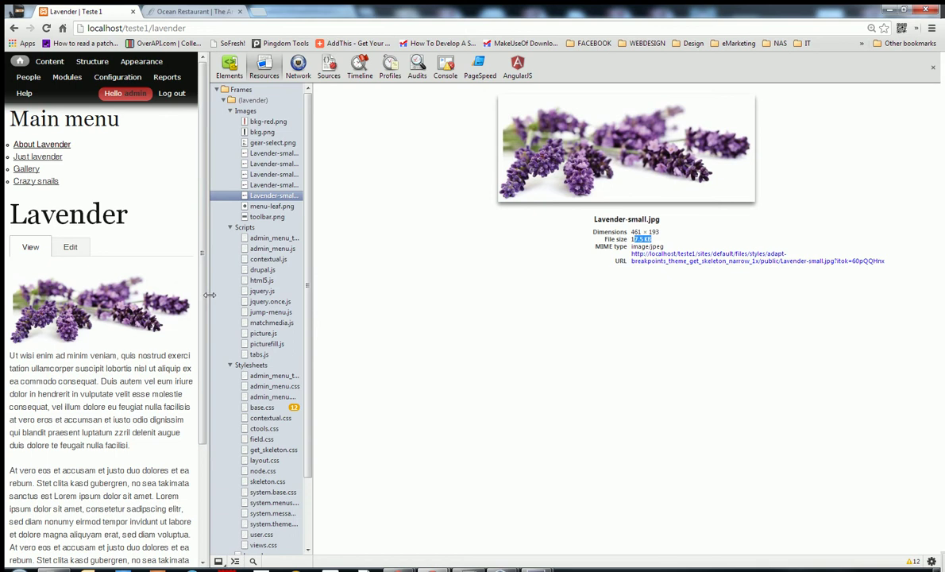
# Restore the page to desktop width and view the Just lavender page with its main image.
pyautogui.moveTo(207, 295); pyautogui.dragTo(698, 272)
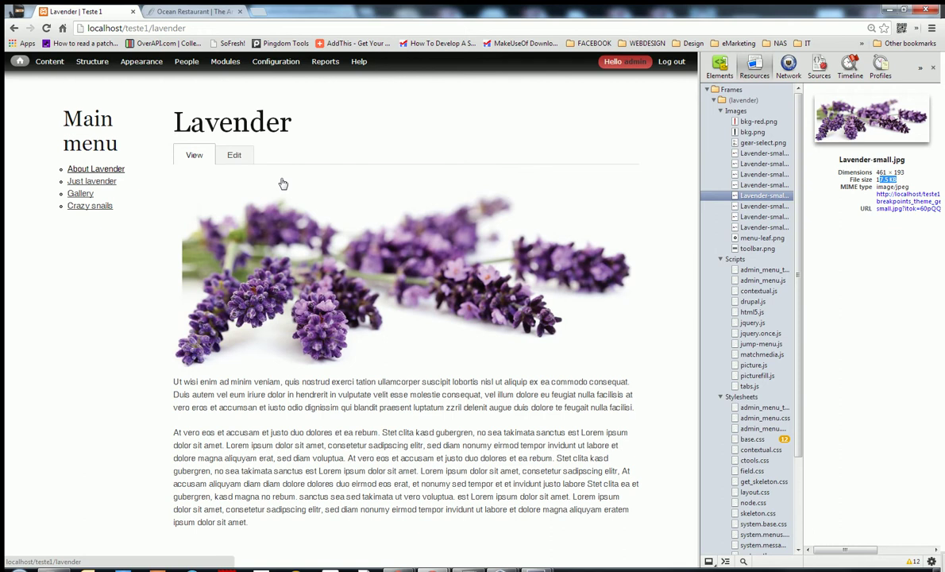
pyautogui.click(90, 181)
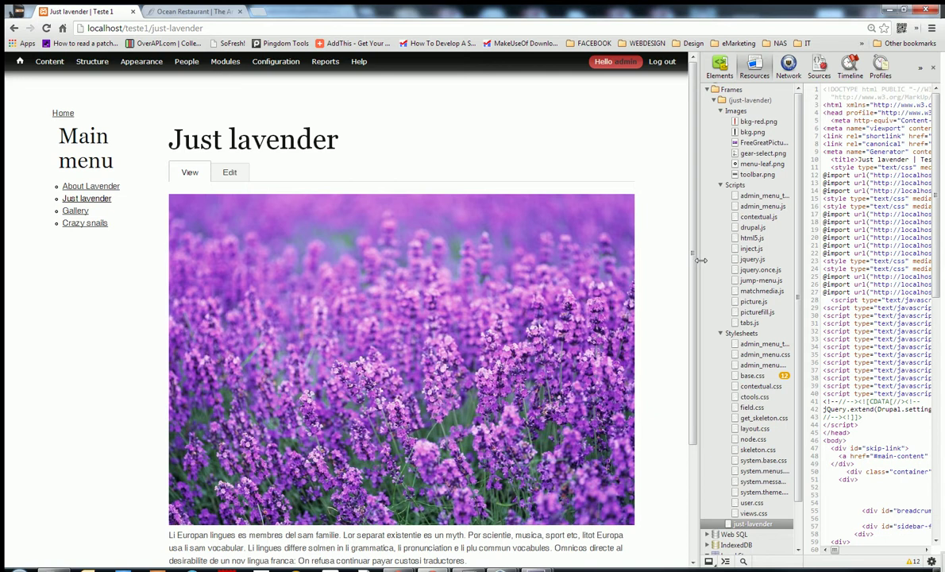
pyautogui.moveTo(699, 256); pyautogui.dragTo(723, 254)
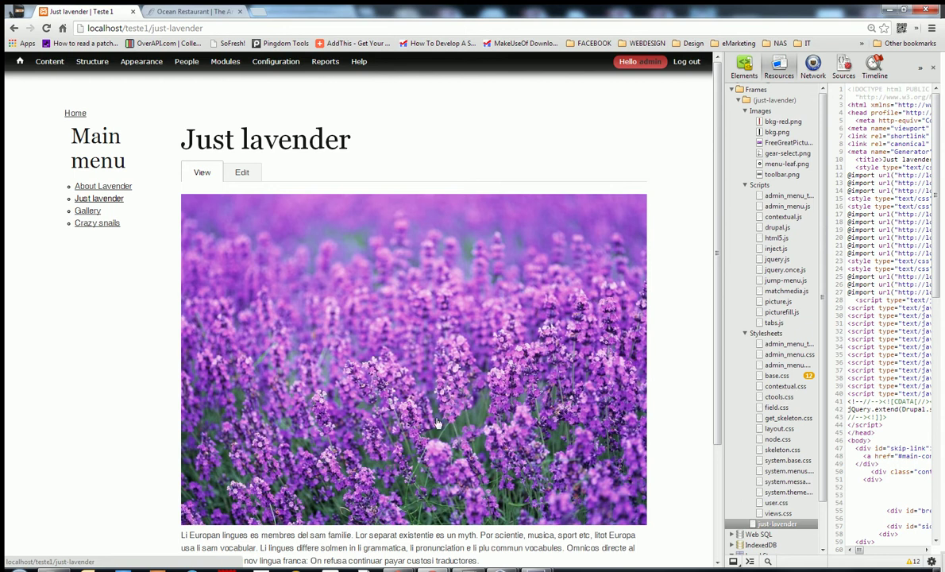
# Review the list of image styles and the Get_Skeleton picture mappings between breakpoints and image styles.
pyautogui.moveTo(275, 61)
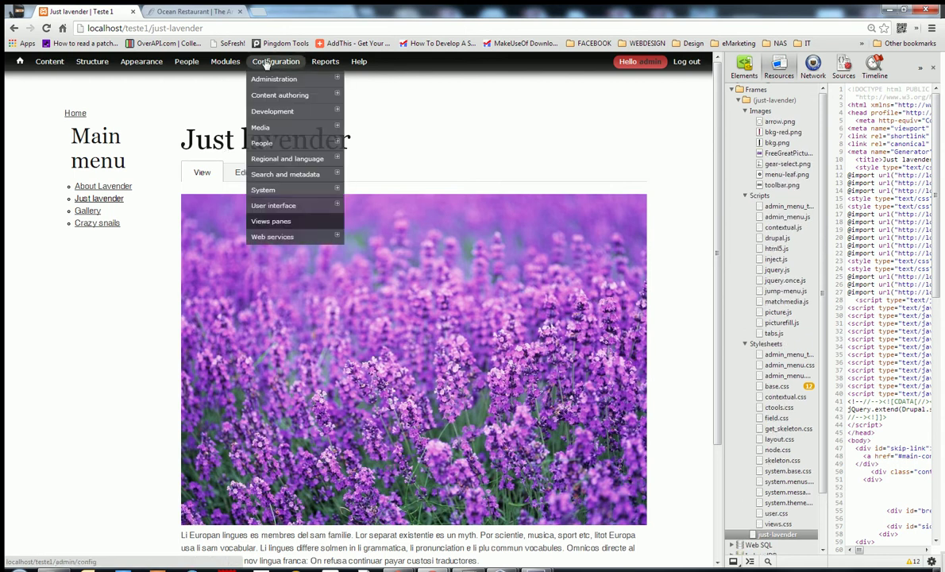
pyautogui.moveTo(299, 129)
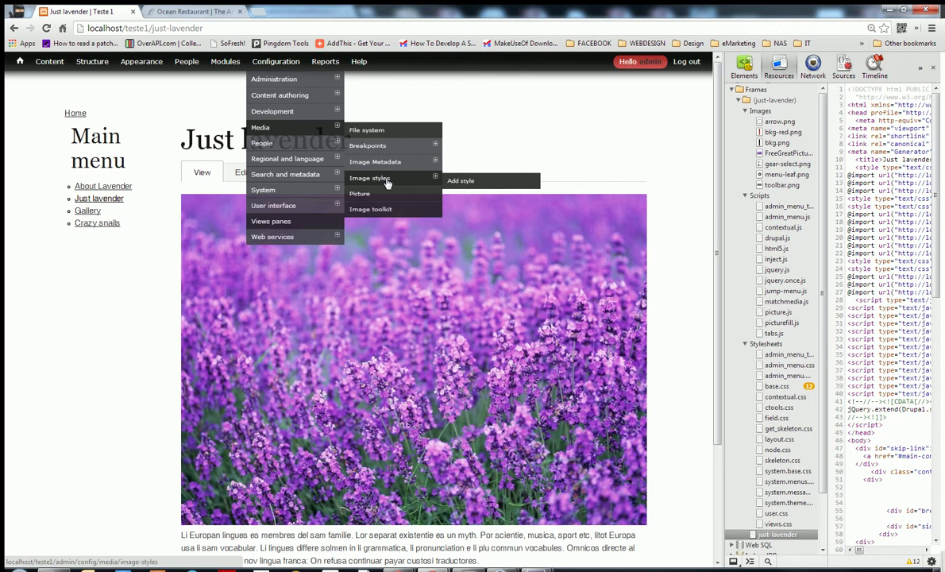
pyautogui.click(395, 176)
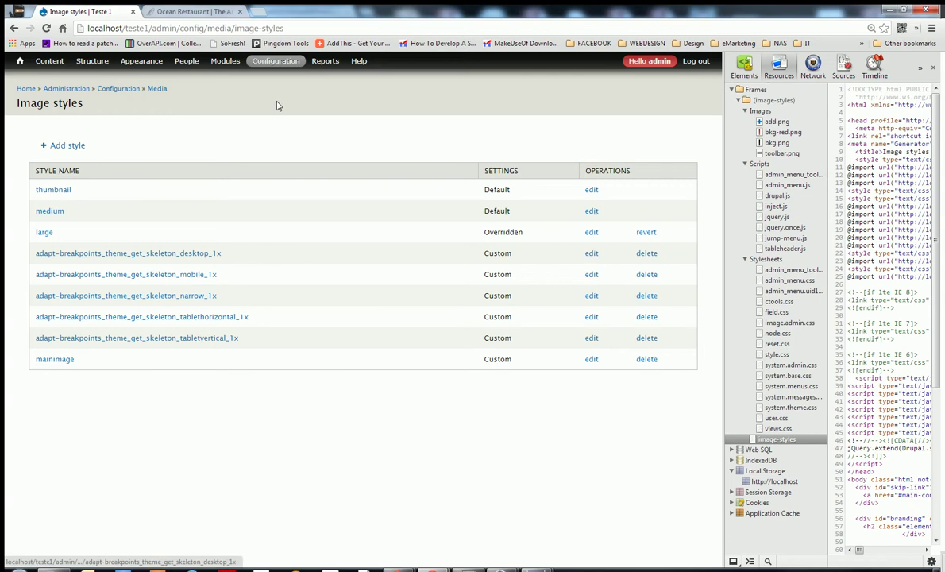
pyautogui.moveTo(276, 61)
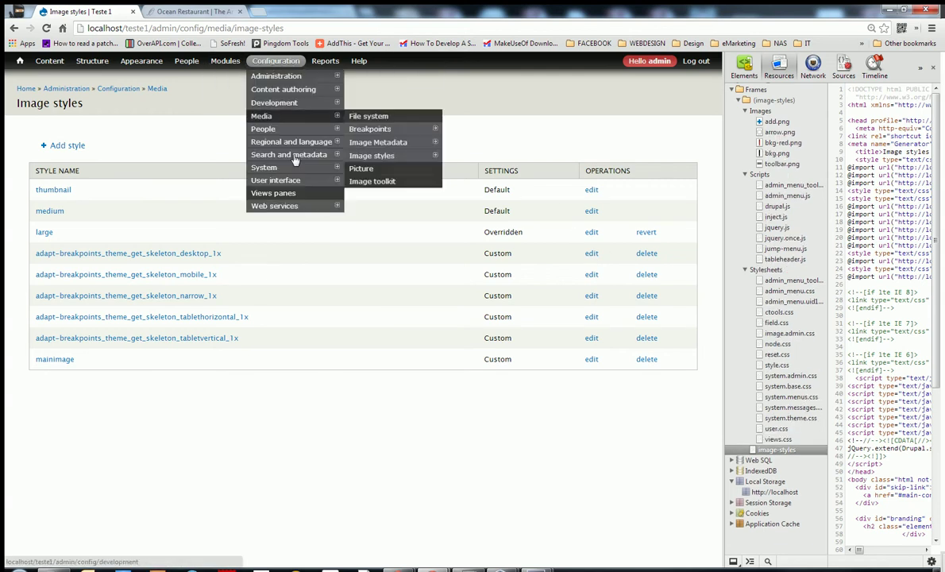
pyautogui.click(368, 169)
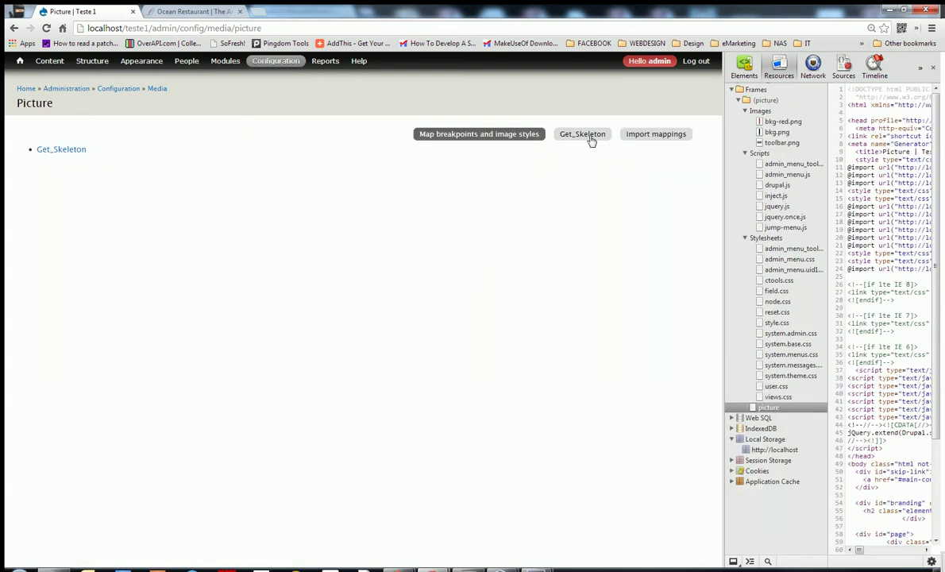
pyautogui.click(589, 135)
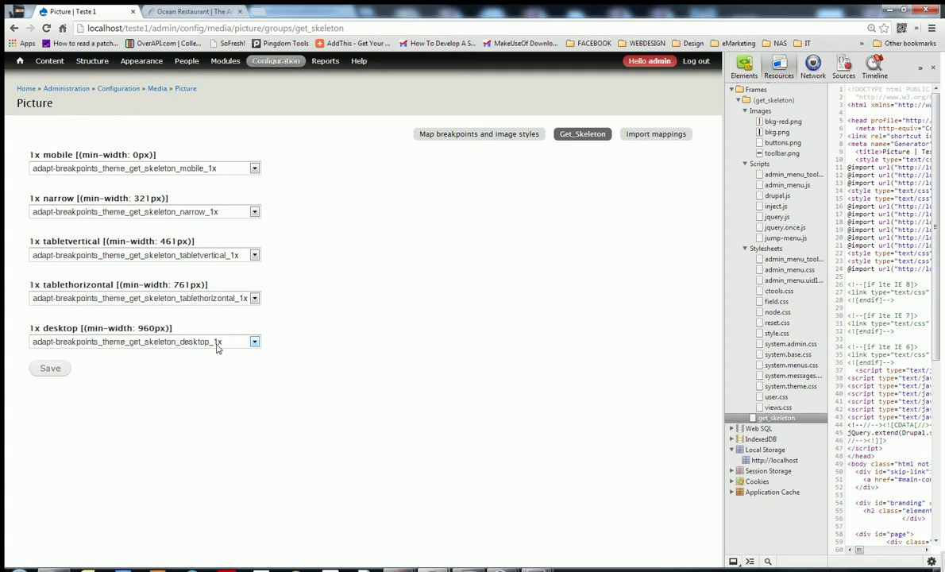
# Return to the image styles and open adapt-breakpoints_theme_get_skeleton_desktop_1x for editing.
pyautogui.moveTo(254, 63)
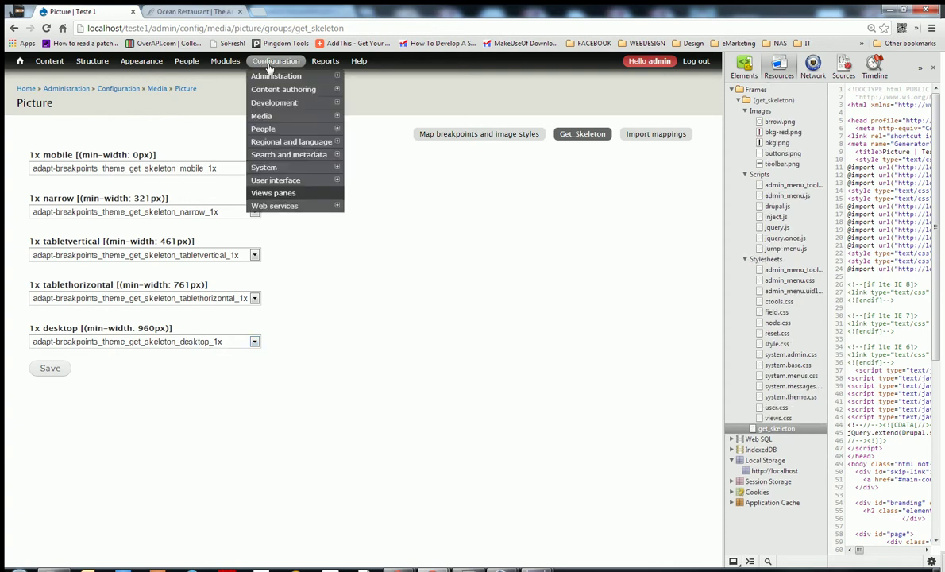
pyautogui.moveTo(285, 116)
pyautogui.click(385, 156)
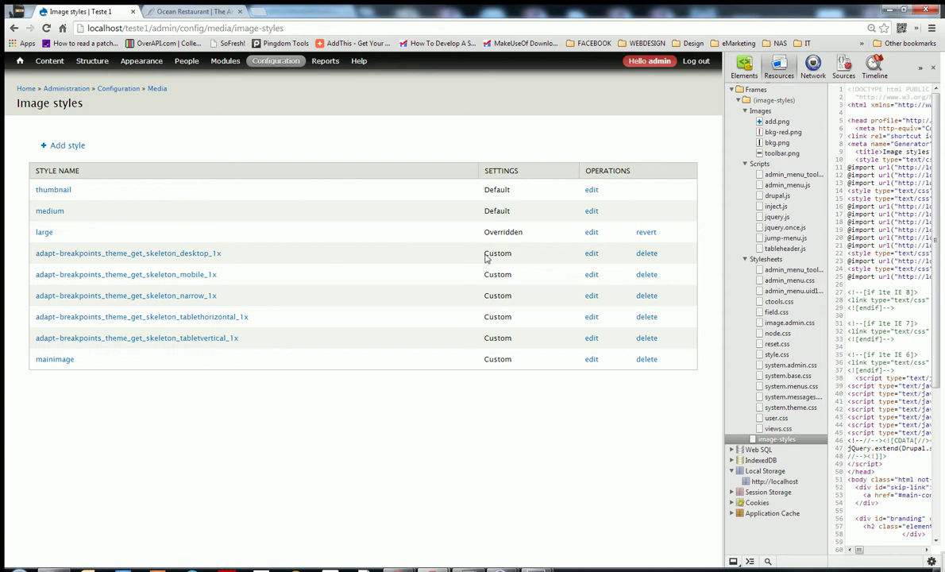
pyautogui.click(594, 254)
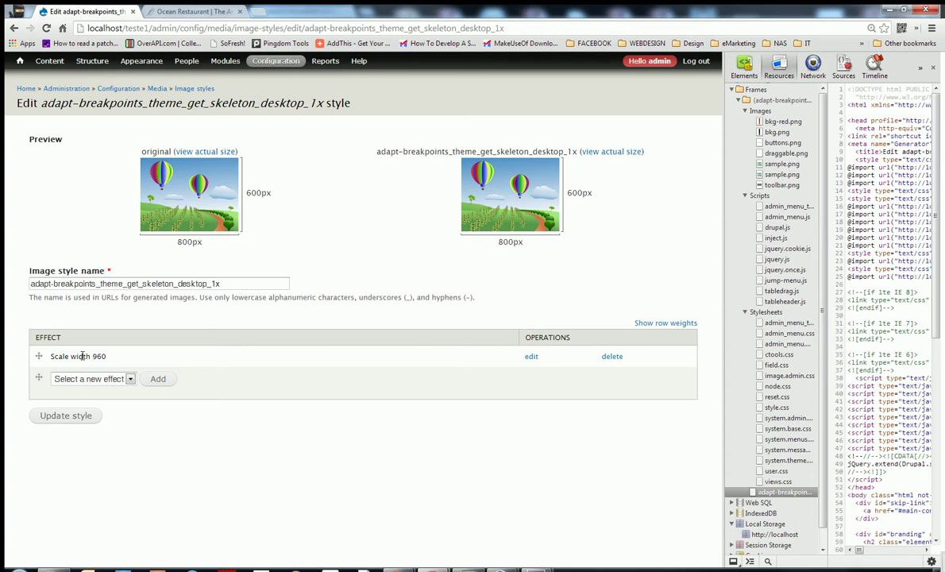
# Add a Scale and crop effect with width 960 and height 500 pixels to the desktop image style.
pyautogui.click(128, 379)
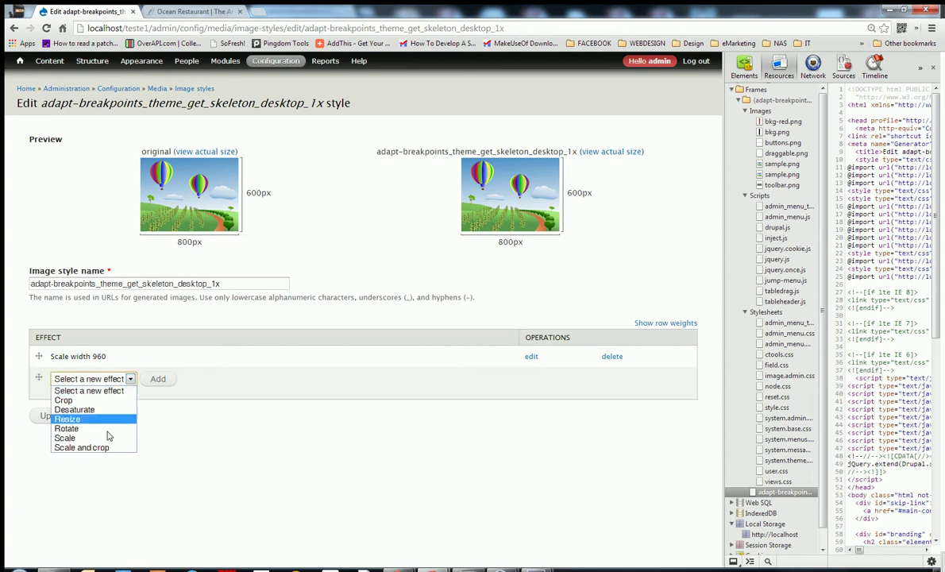
pyautogui.click(88, 447)
pyautogui.click(154, 380)
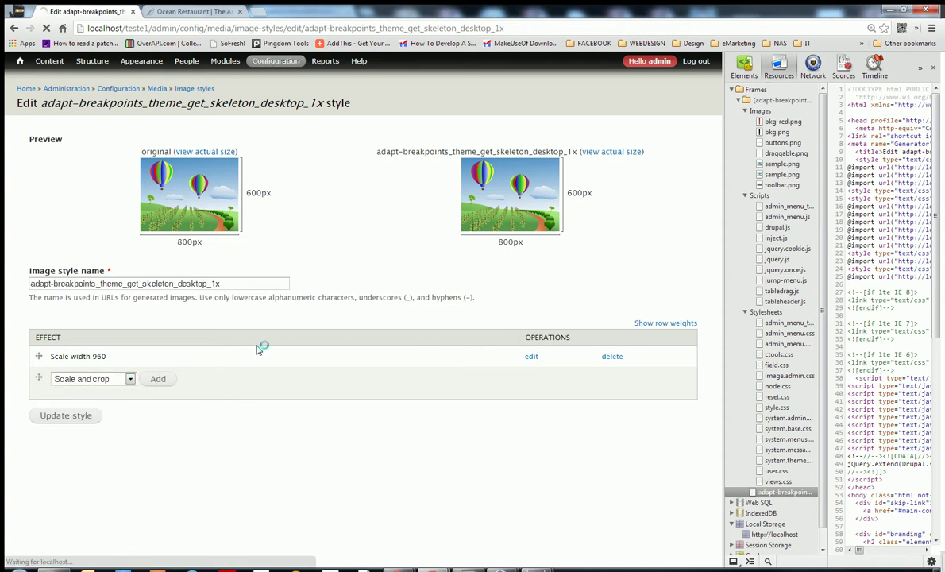
pyautogui.click(61, 153)
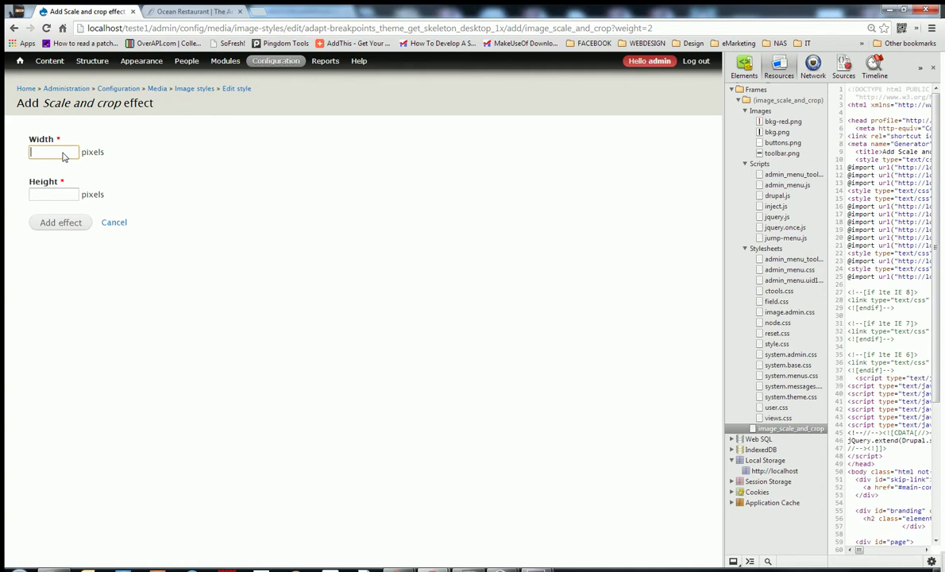
pyautogui.write('960')
pyautogui.click(66, 195)
pyautogui.write('500')
pyautogui.click(70, 227)
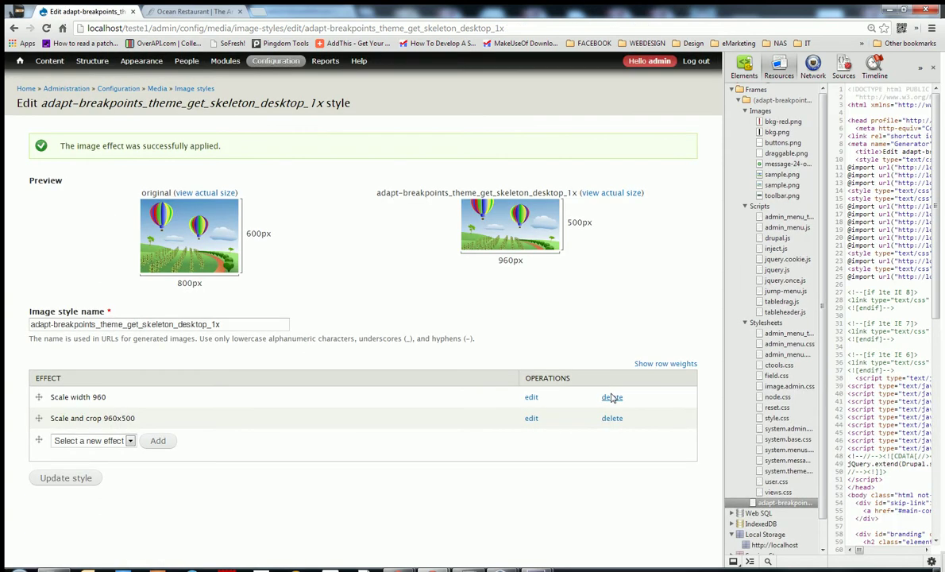
# Delete the Scale width 960 effect from the desktop image style and update the style.
pyautogui.click(611, 397)
pyautogui.click(50, 145)
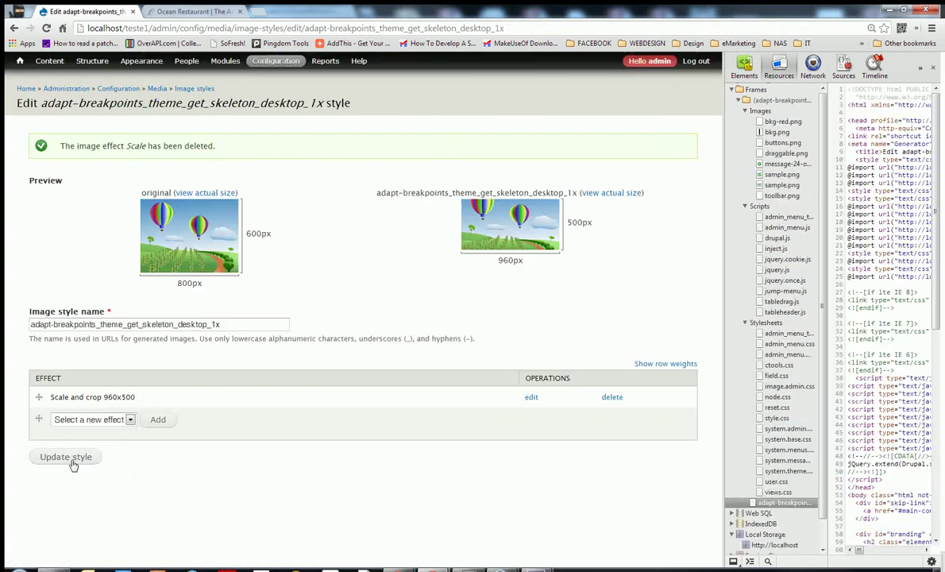
pyautogui.click(70, 458)
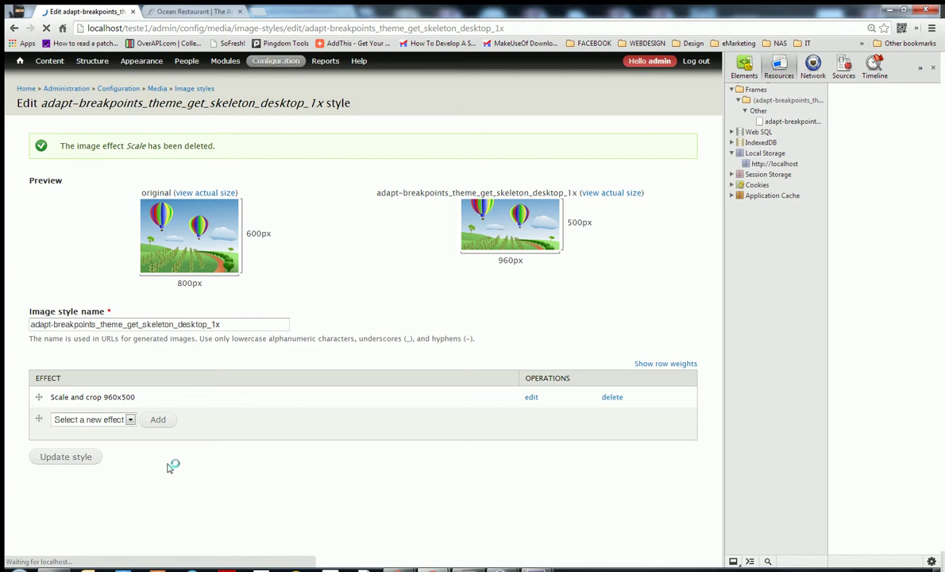
# View the images on the home page and the Just lavender page, and narrow the latter to phone width.
pyautogui.click(20, 61)
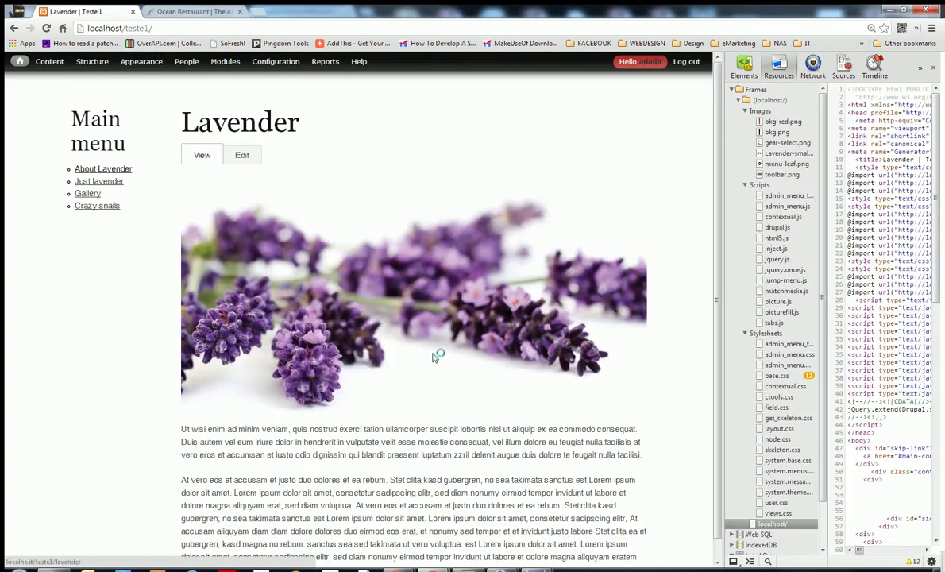
pyautogui.click(114, 183)
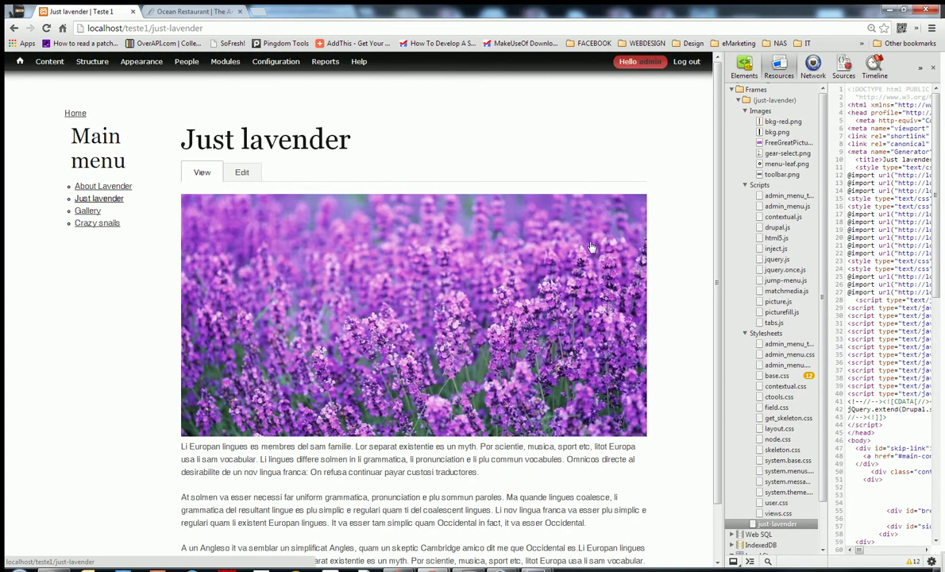
pyautogui.moveTo(725, 332); pyautogui.dragTo(79, 302)
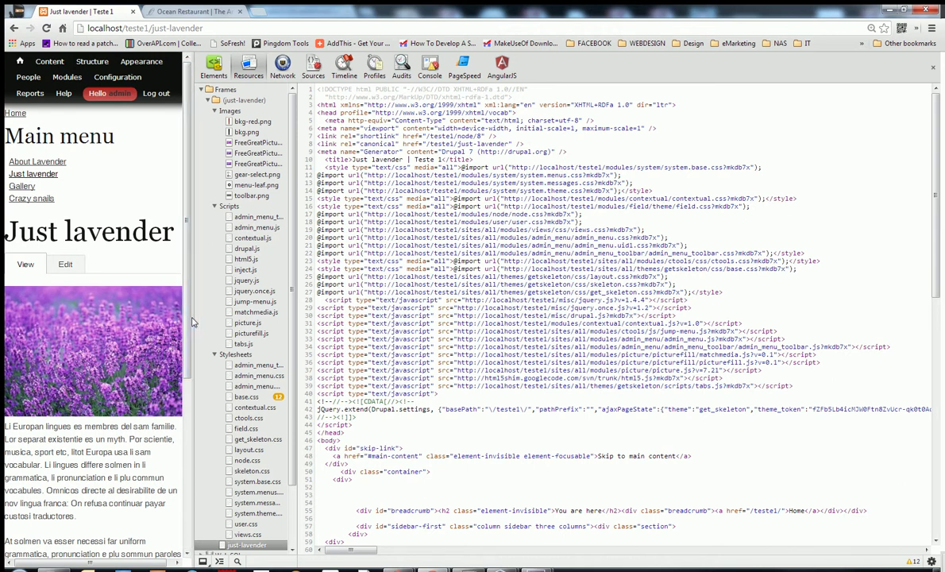
# Widen the Just lavender page, return to the image styles and open adapt-breakpoints_theme_get_skeleton_narrow_1x for editing.
pyautogui.moveTo(191, 322); pyautogui.dragTo(666, 310)
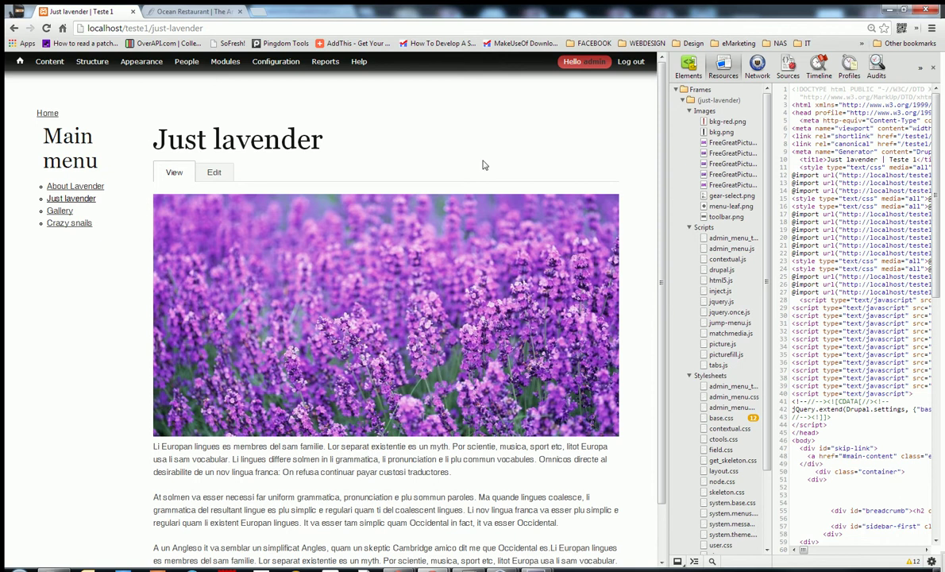
pyautogui.moveTo(276, 61)
pyautogui.moveTo(294, 151)
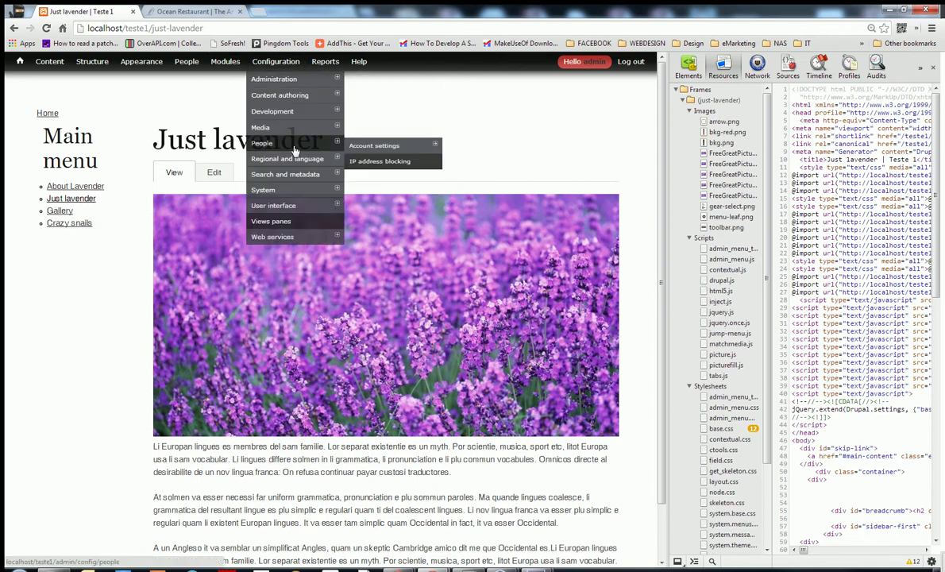
pyautogui.moveTo(308, 131)
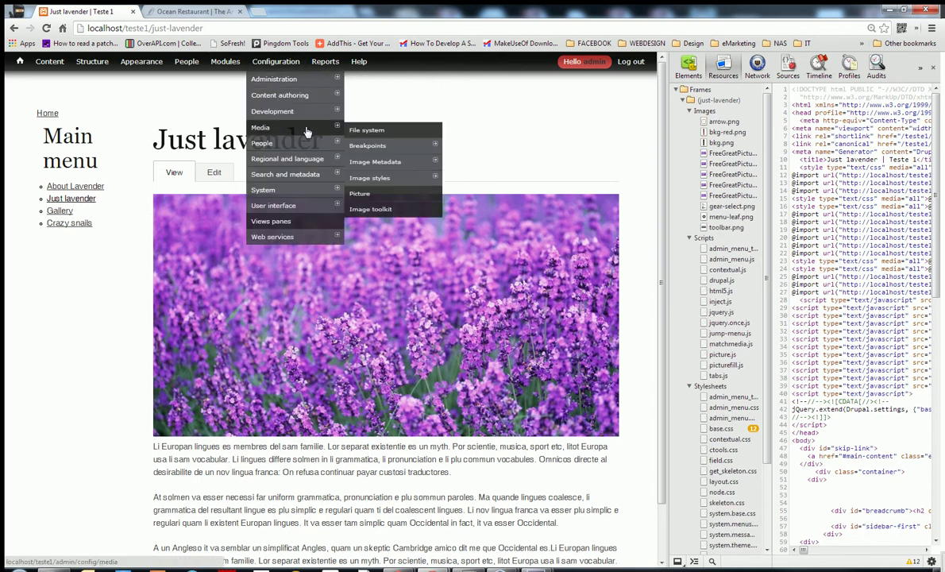
pyautogui.click(404, 182)
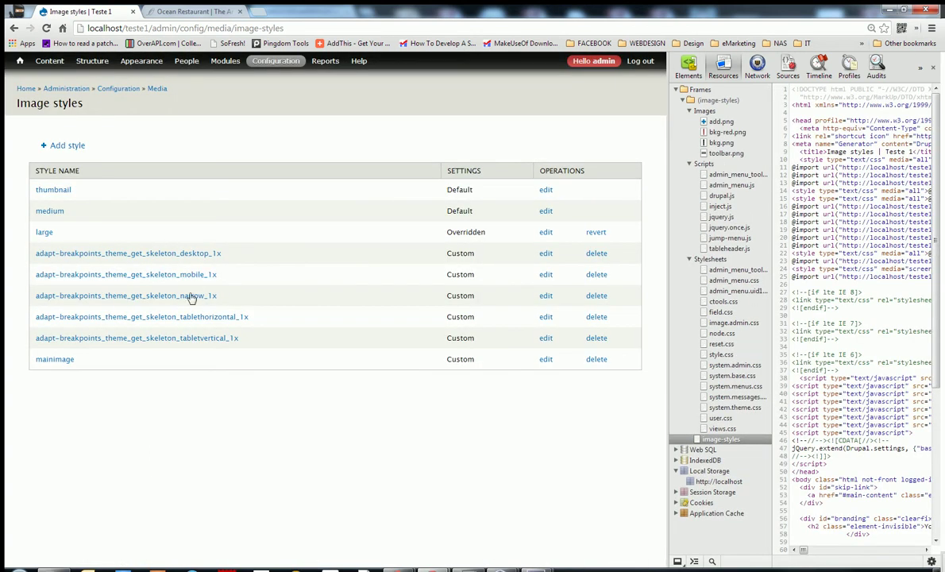
pyautogui.click(179, 294)
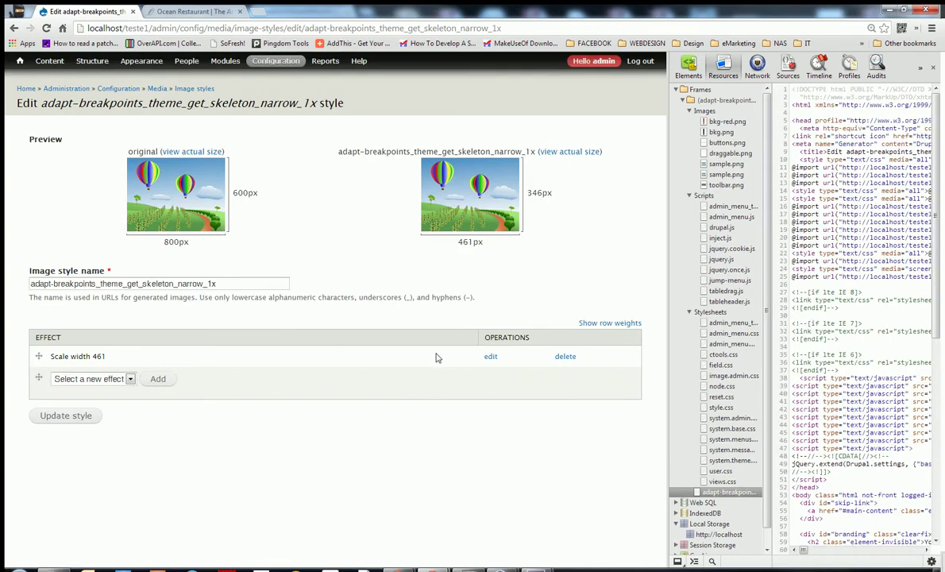
# Check the existing Scale effect's settings, then add a Scale and crop effect with width 461 and height 90 pixels to the narrow image style.
pyautogui.click(490, 357)
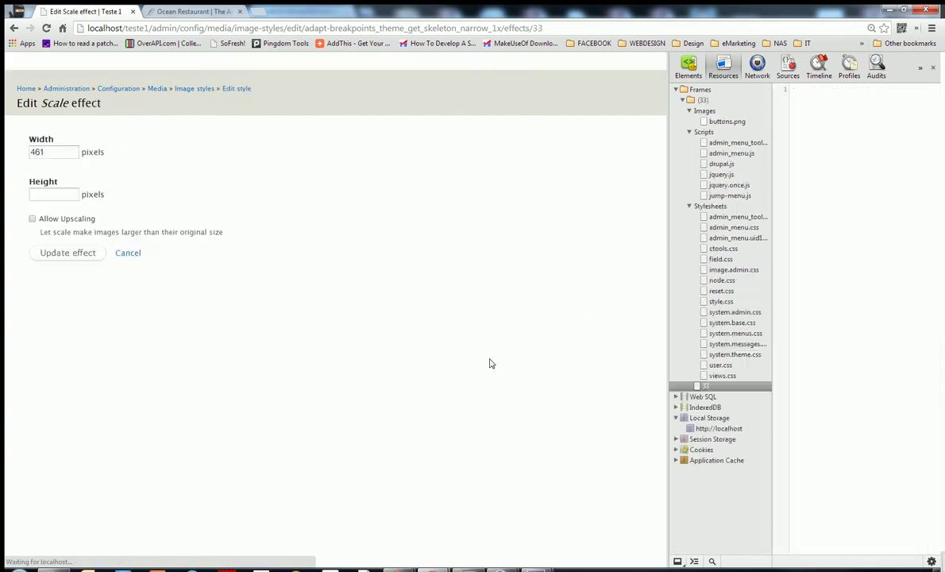
pyautogui.click(14, 28)
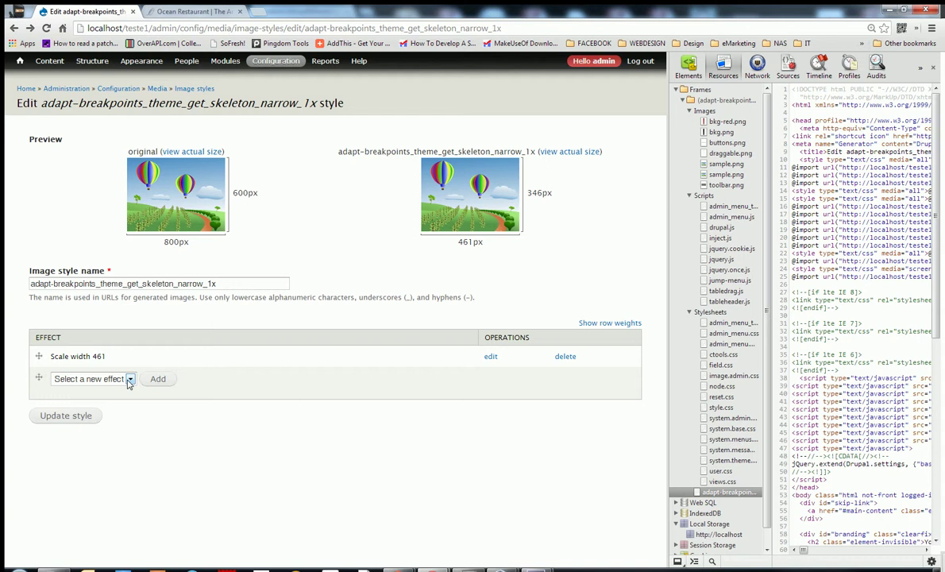
pyautogui.click(123, 379)
pyautogui.click(111, 449)
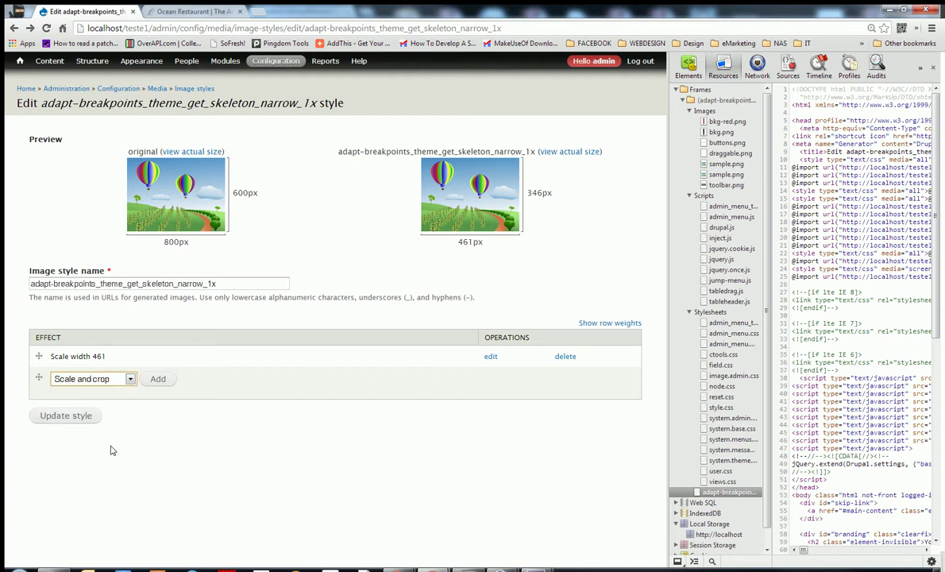
pyautogui.click(152, 382)
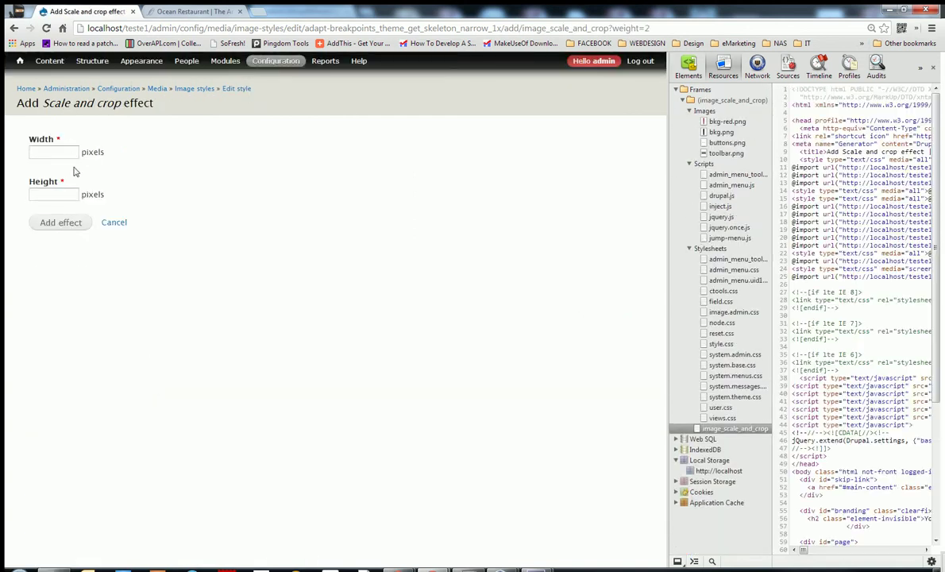
pyautogui.click(71, 152)
pyautogui.press('Tab')
pyautogui.click(63, 229)
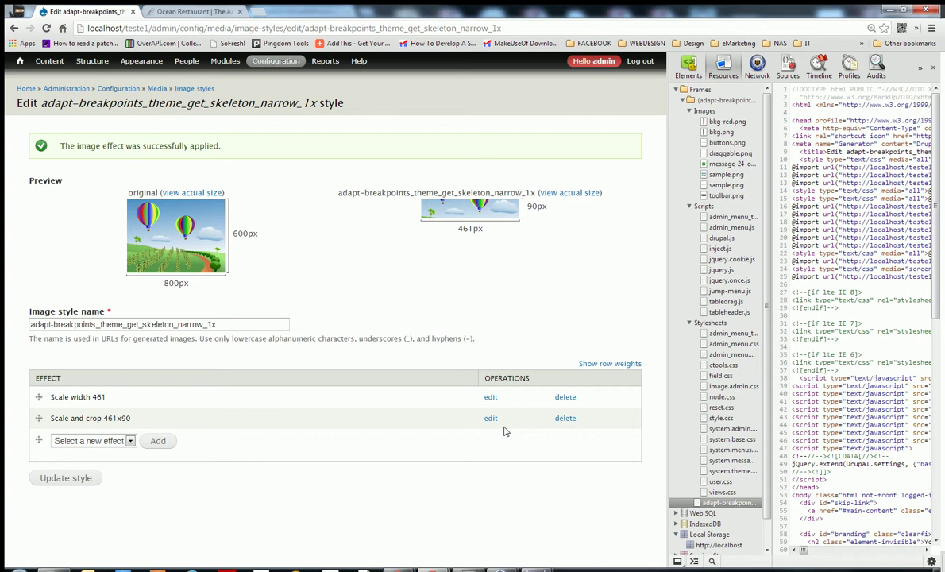
# Delete the Scale width 461 effect from the narrow image style and update the style.
pyautogui.click(567, 398)
pyautogui.click(61, 145)
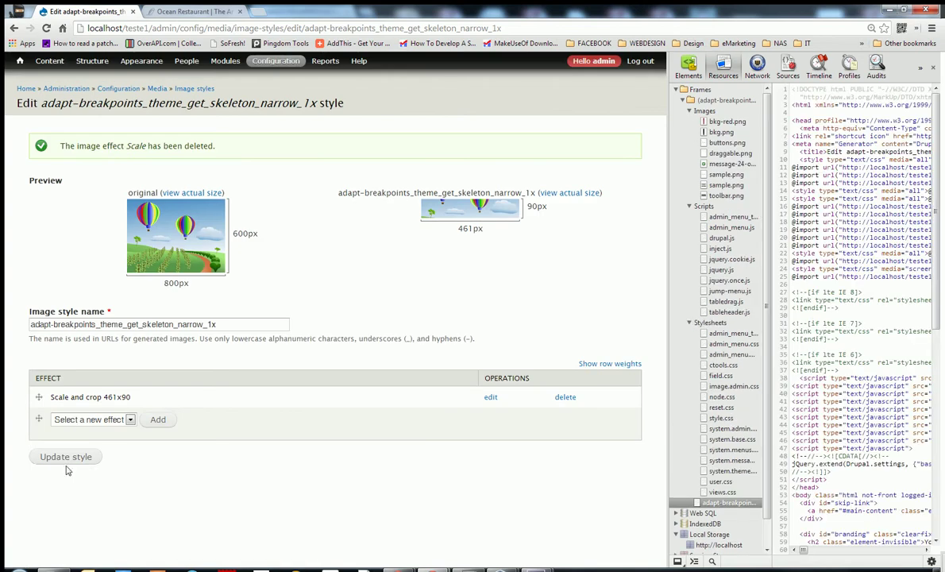
pyautogui.click(67, 459)
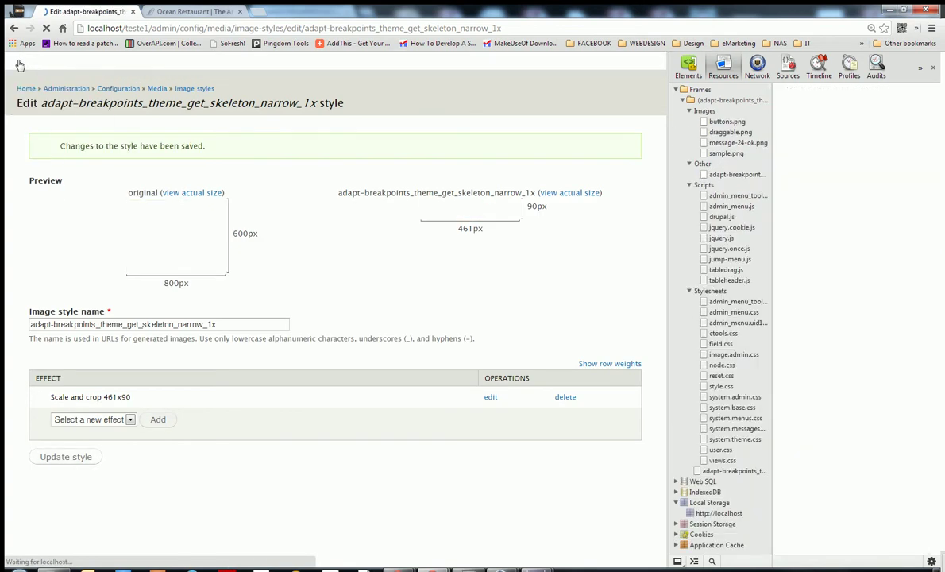
# View the images on the home page and the Just lavender page at narrow width, and widen the latter again.
pyautogui.click(19, 62)
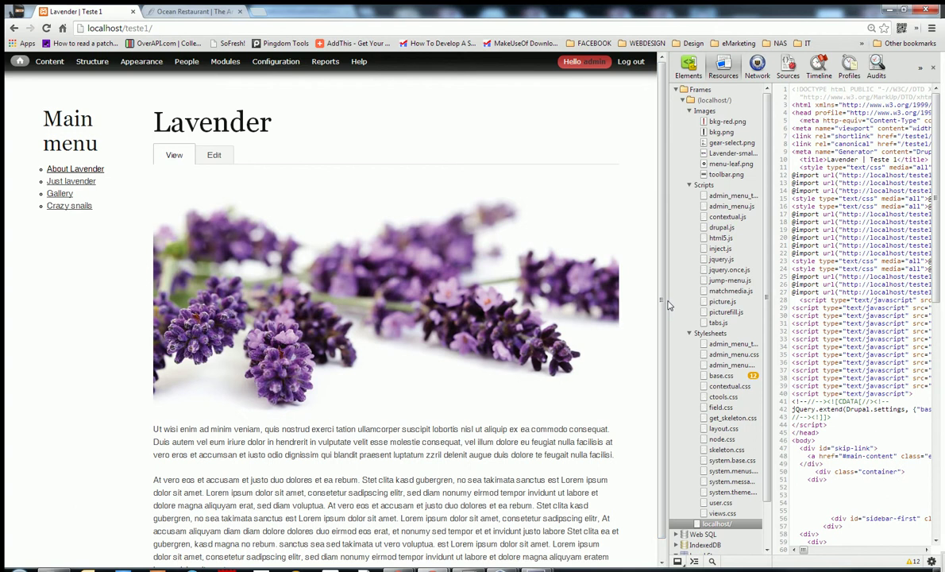
pyautogui.moveTo(663, 304); pyautogui.dragTo(222, 312)
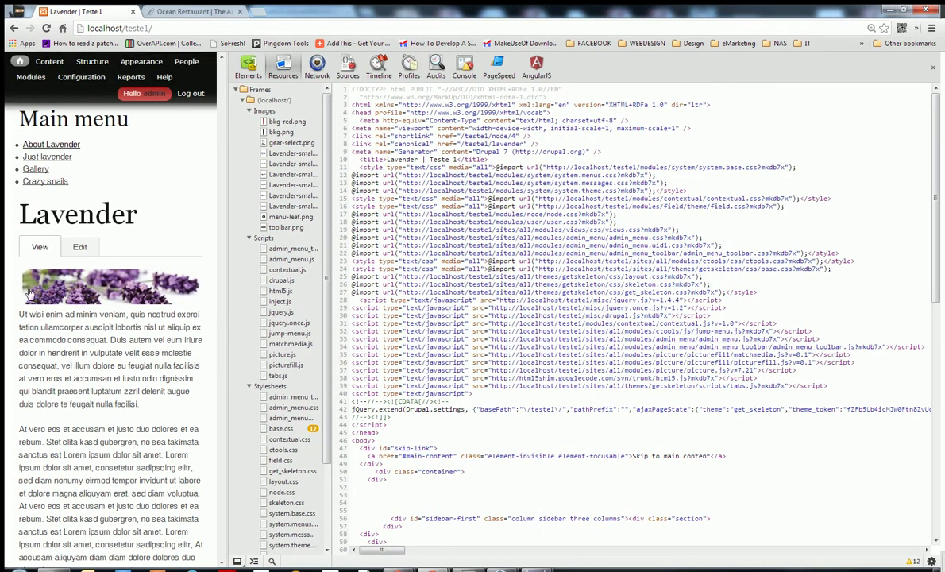
pyautogui.click(67, 158)
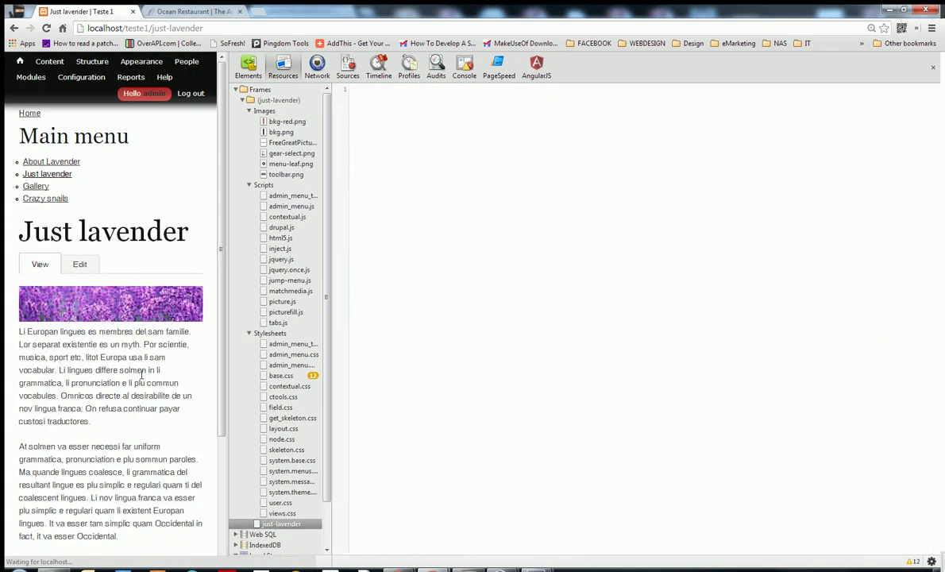
pyautogui.moveTo(228, 341)
pyautogui.mouseDown()
pyautogui.moveTo(602, 329)
pyautogui.moveTo(202, 351)
pyautogui.moveTo(224, 352)
pyautogui.mouseUp()
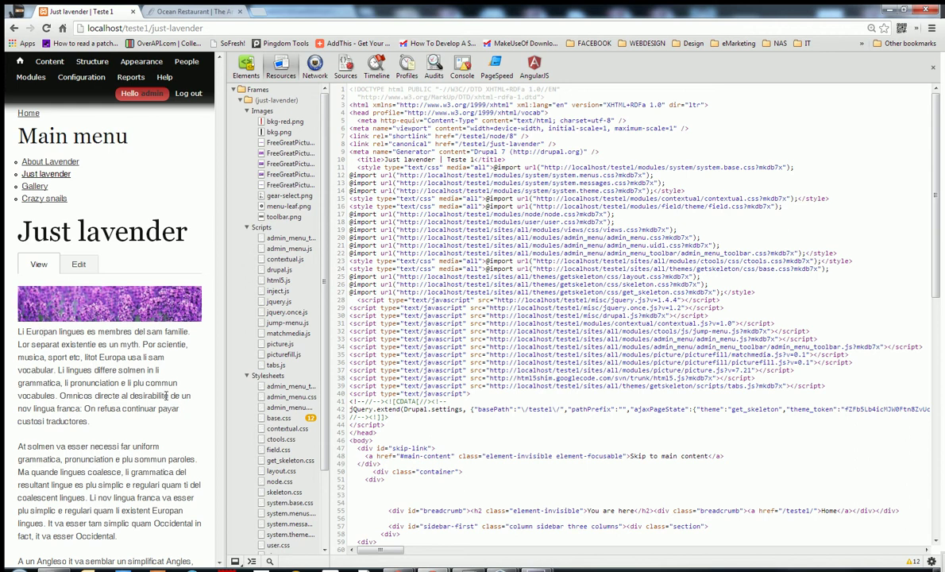
pyautogui.moveTo(217, 310); pyautogui.dragTo(367, 310)
pyautogui.moveTo(448, 301); pyautogui.dragTo(524, 309)
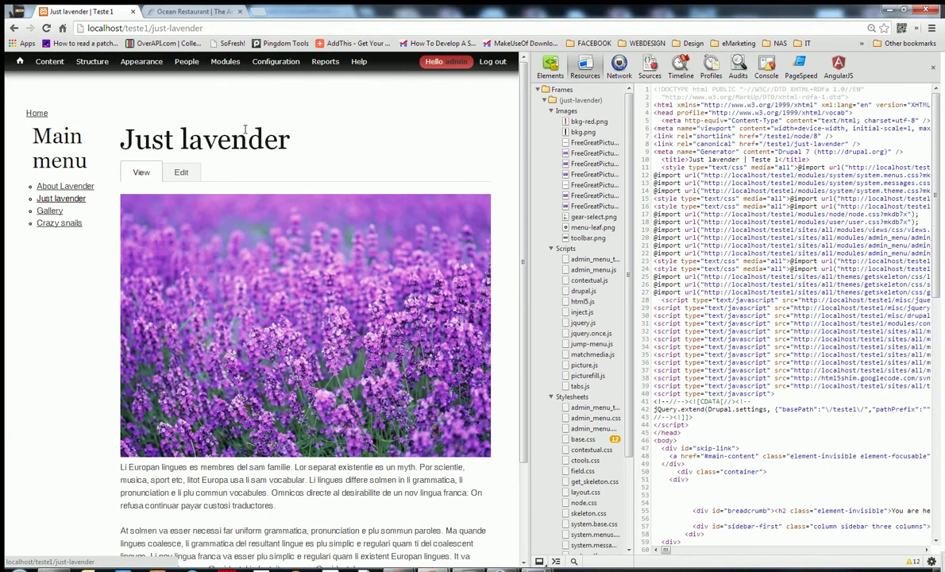
# Reopen the adapt-breakpoints_theme_get_skeleton_narrow_1x image style, add a Desaturate effect and update the style.
pyautogui.moveTo(276, 61)
pyautogui.moveTo(266, 127)
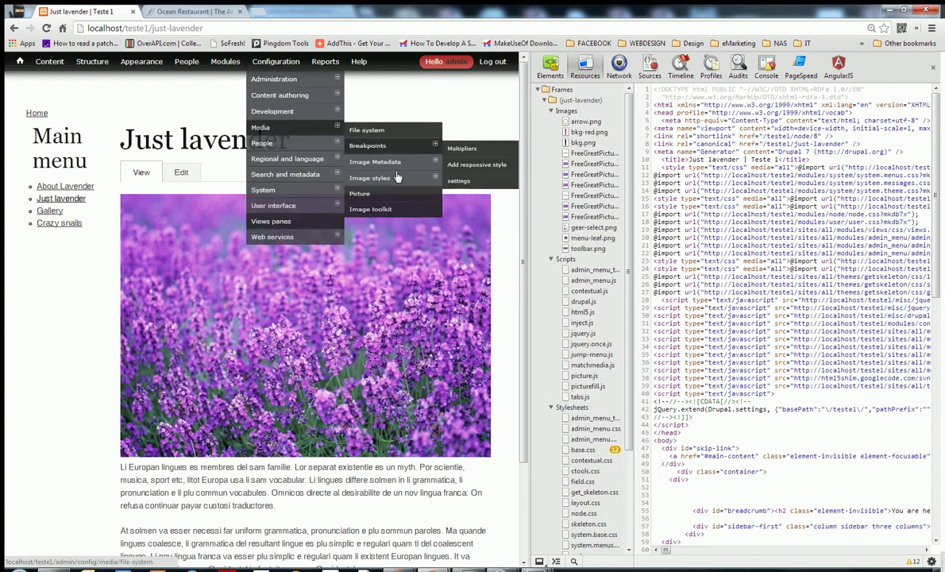
pyautogui.click(423, 179)
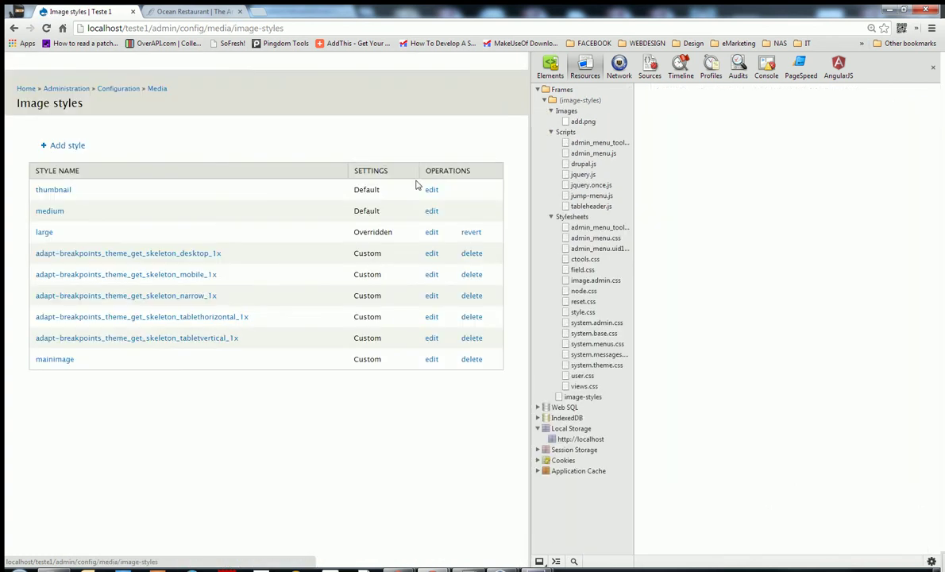
pyautogui.click(191, 295)
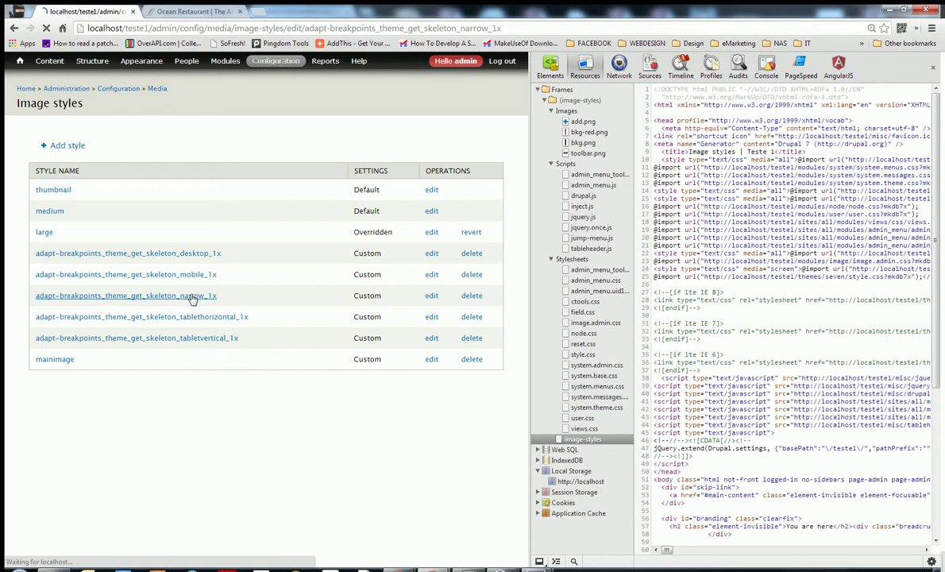
pyautogui.click(122, 379)
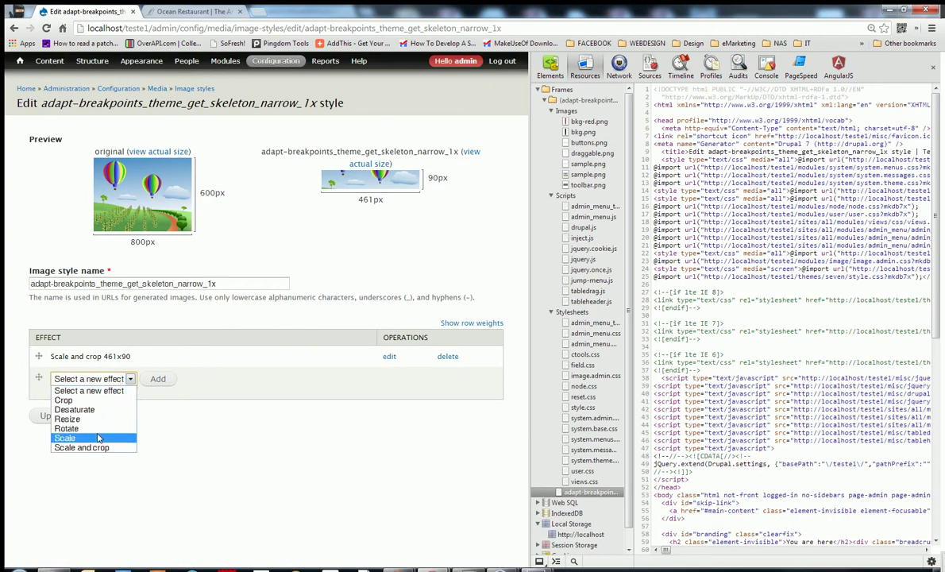
pyautogui.click(83, 409)
pyautogui.click(152, 382)
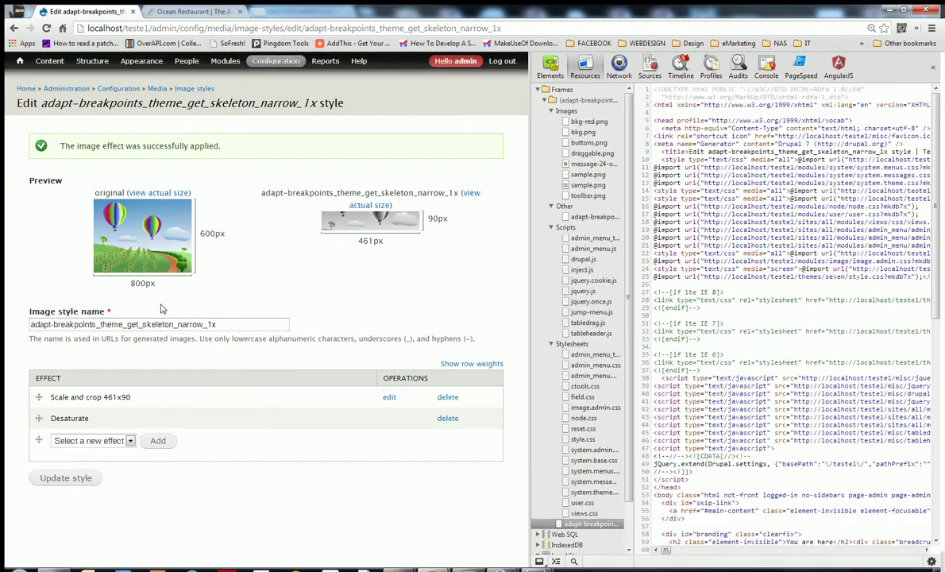
pyautogui.click(96, 481)
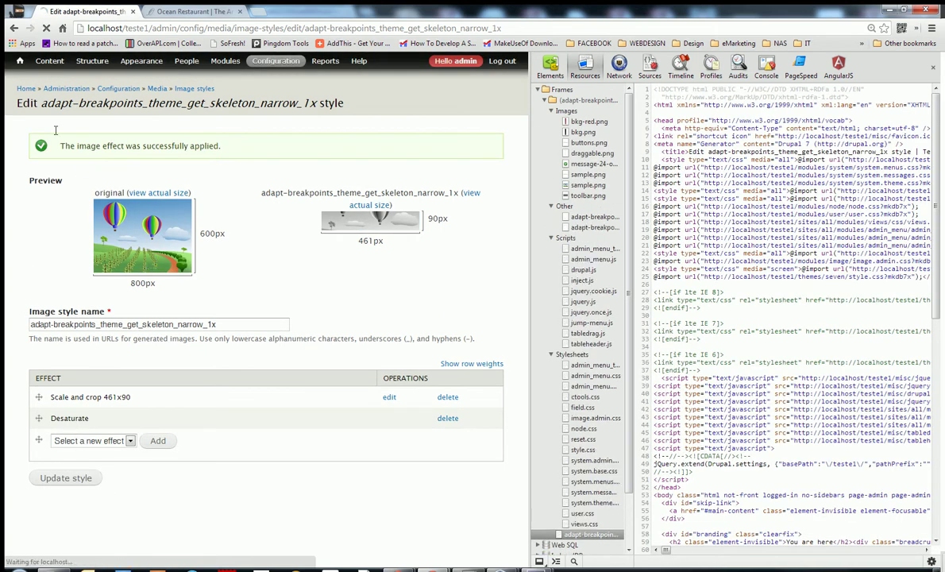
# View the lavender image on the home page at phone width, and widen the page to a medium width.
pyautogui.click(16, 64)
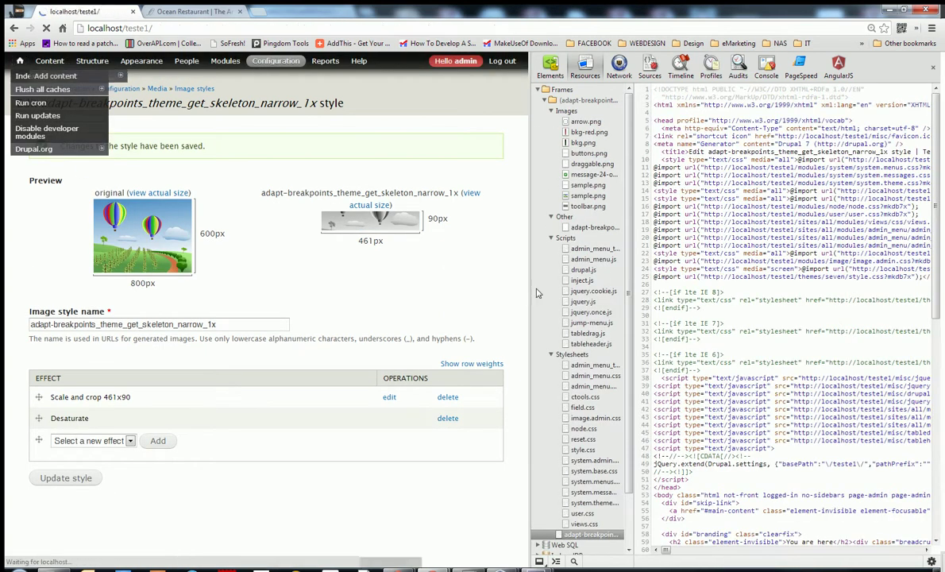
pyautogui.moveTo(528, 294); pyautogui.dragTo(203, 314)
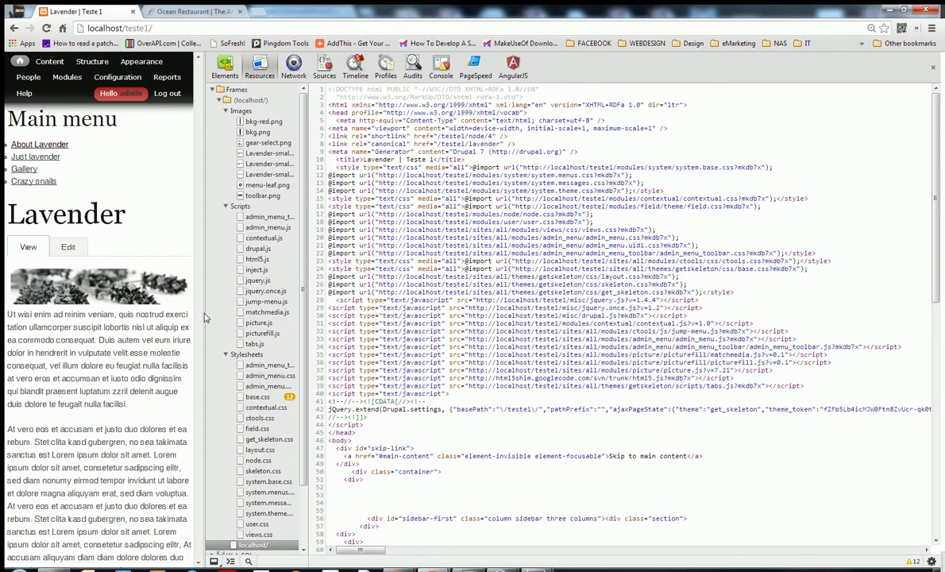
pyautogui.moveTo(204, 318); pyautogui.dragTo(407, 290)
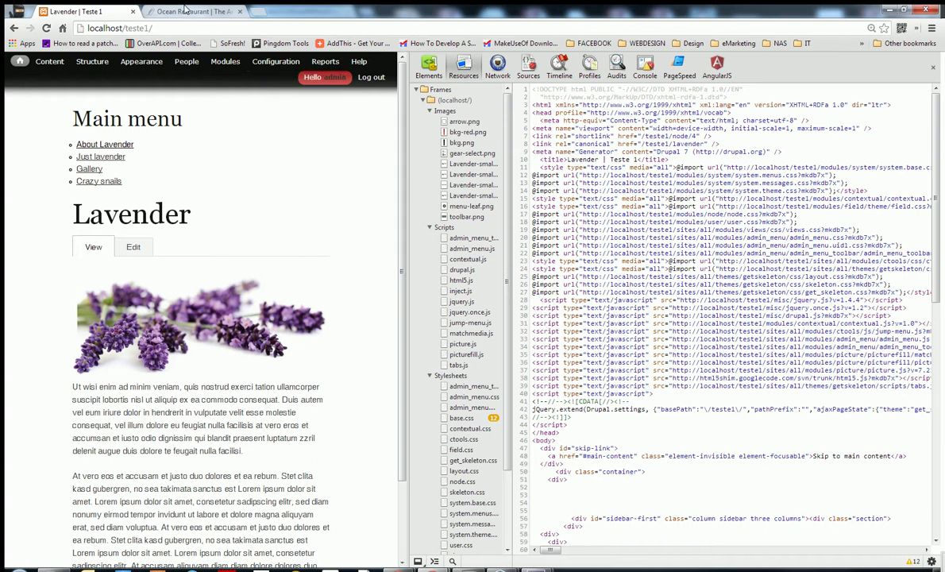
# Switch to the Ocean Restaurant website, open its blog and look through the post "Another article".
pyautogui.click(185, 10)
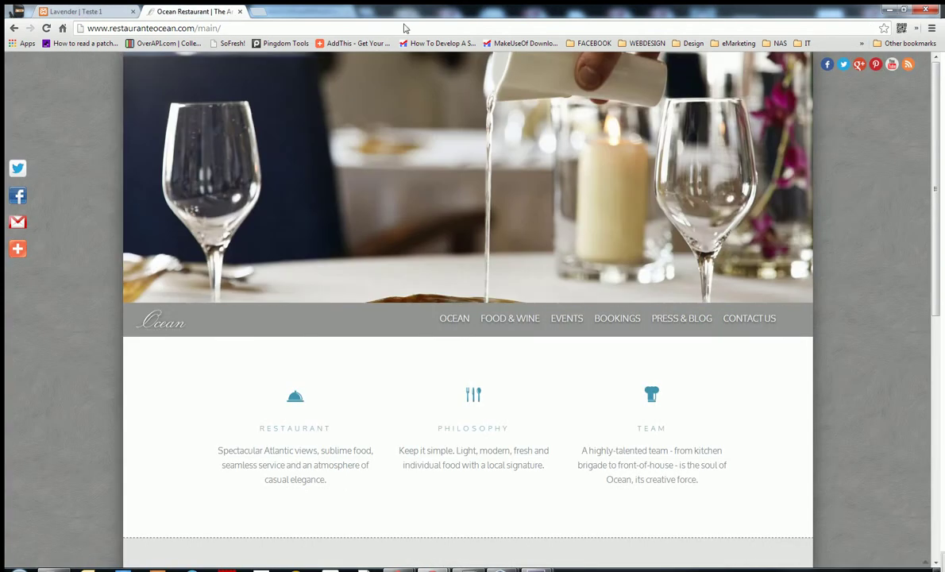
pyautogui.moveTo(694, 318)
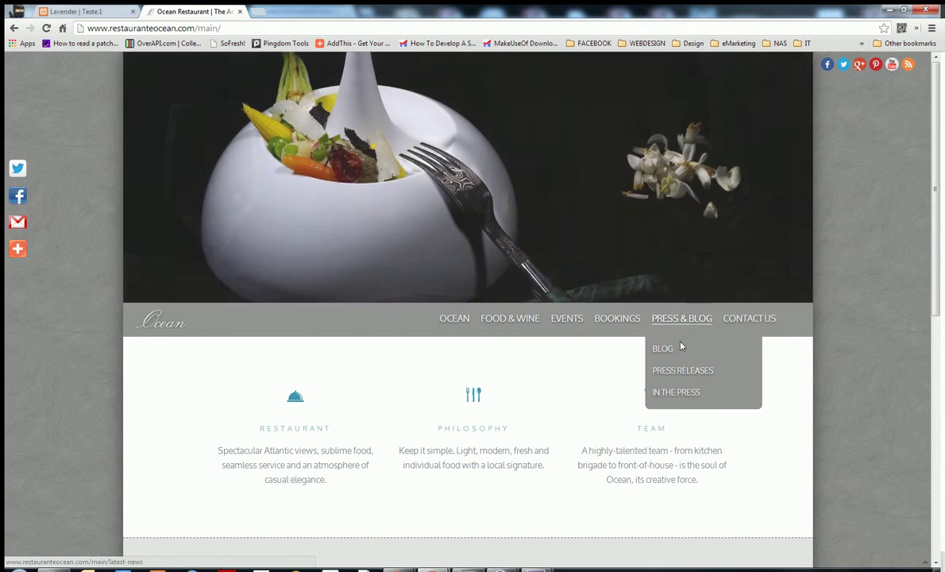
pyautogui.click(681, 353)
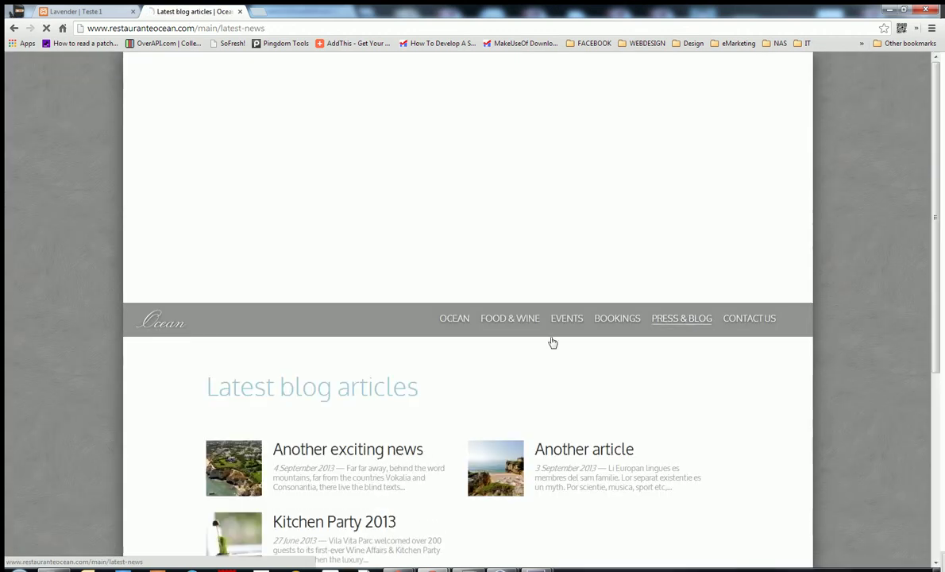
pyautogui.scroll(-2, 557, 269)
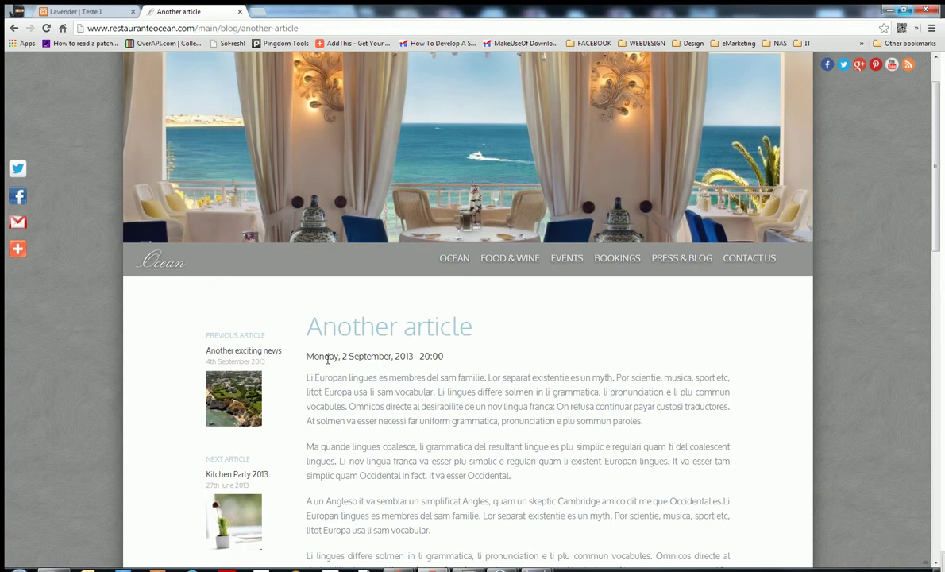
pyautogui.scroll(-1, 318, 429)
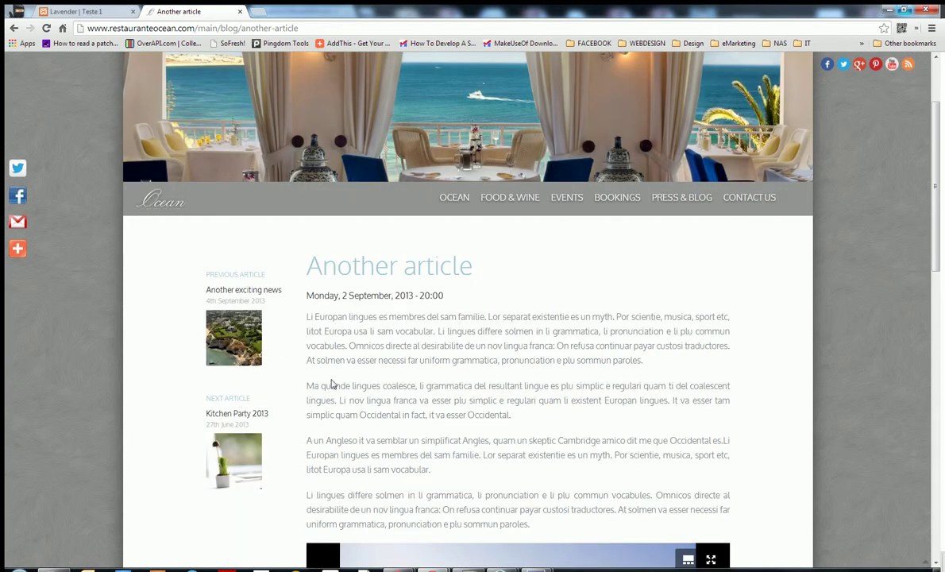
pyautogui.scroll(-1, 333, 385)
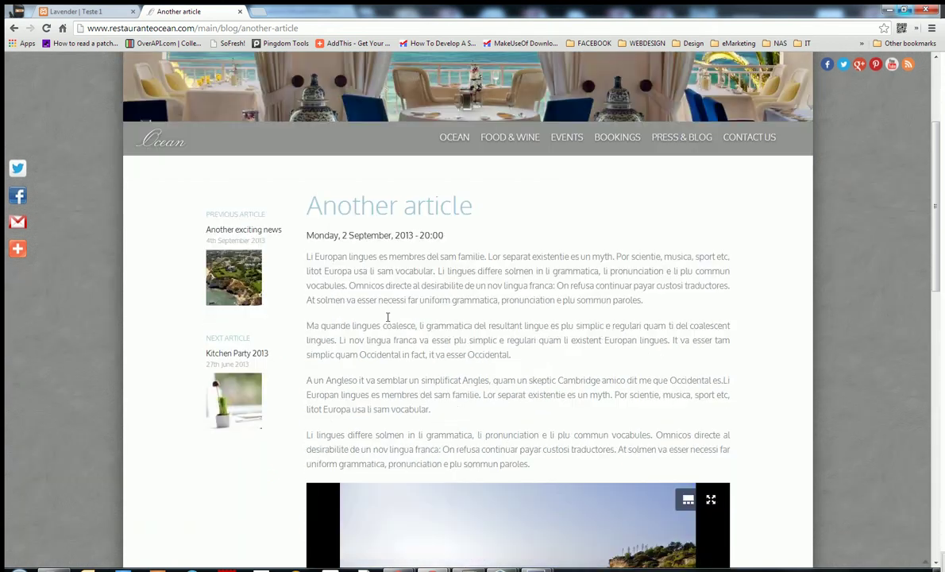
# Restore the browser window down, narrow it to examine the article's responsive thumbnails, and reload the page.
pyautogui.click(907, 9)
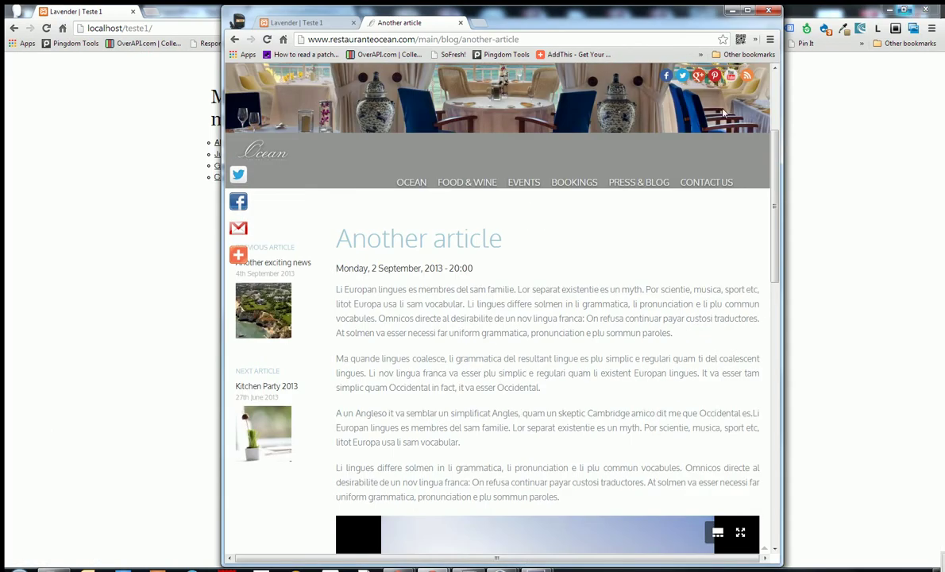
pyautogui.moveTo(781, 248); pyautogui.dragTo(628, 260)
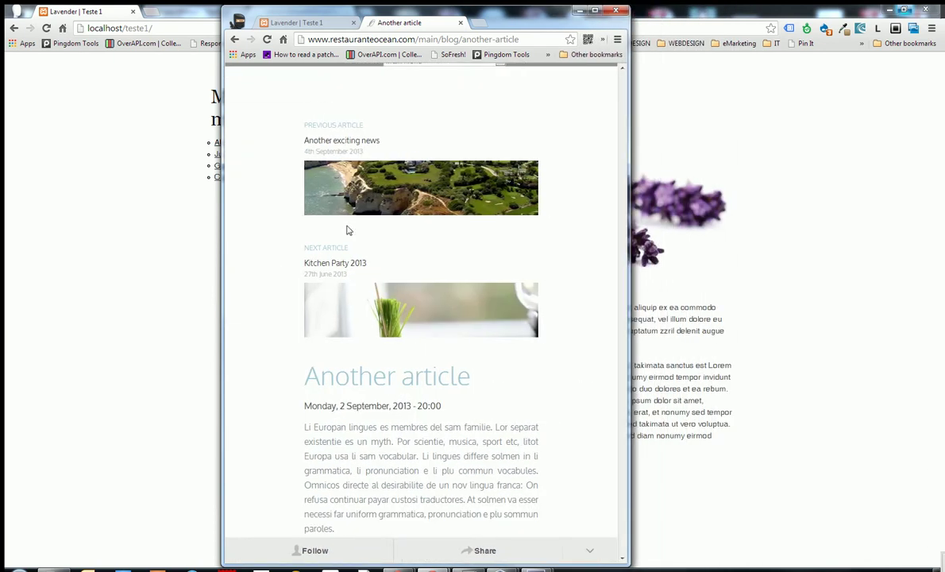
pyautogui.click(269, 40)
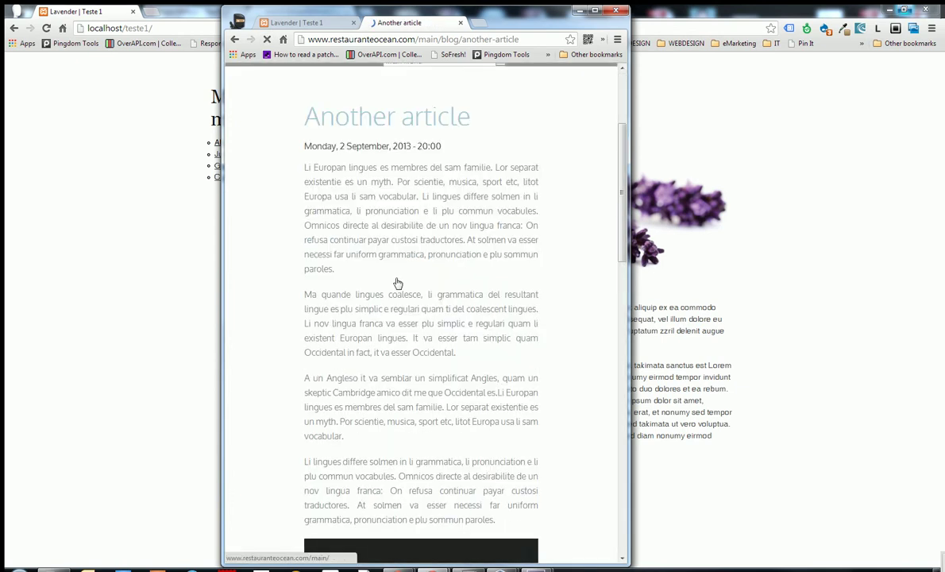
# Look through the reloaded "Another article" post at tablet width, down to the previous and next article images.
pyautogui.scroll(-10, 443, 328)
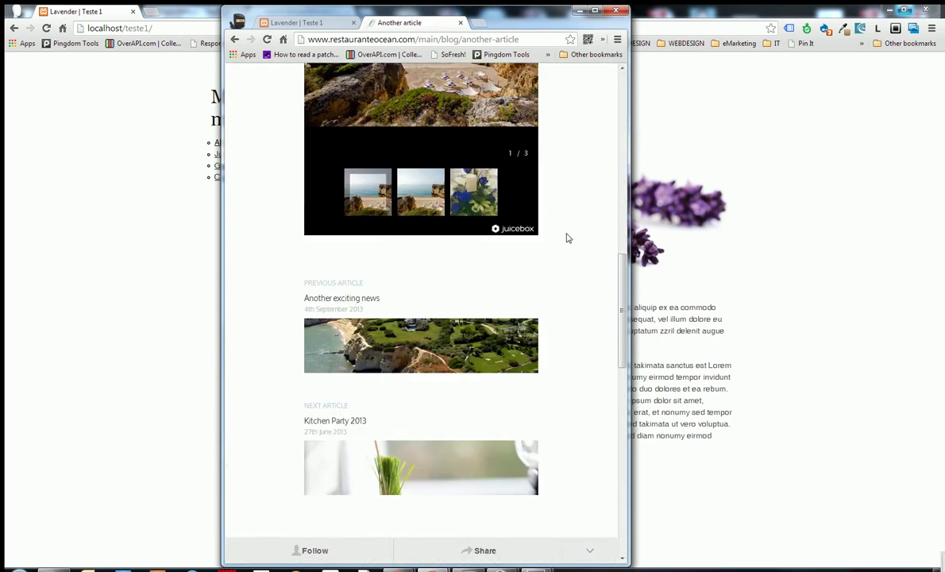
pyautogui.scroll(6, 588, 263)
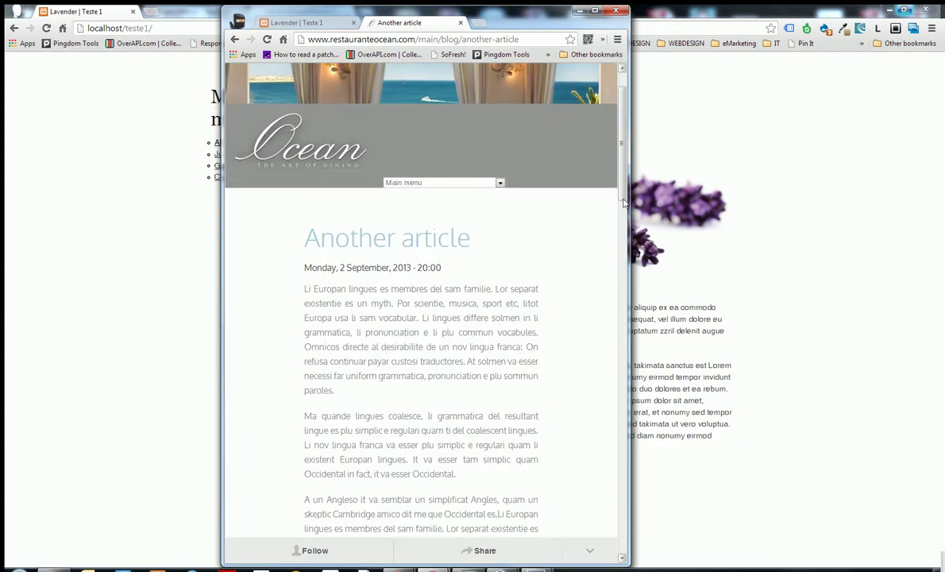
pyautogui.moveTo(625, 165); pyautogui.dragTo(598, 343)
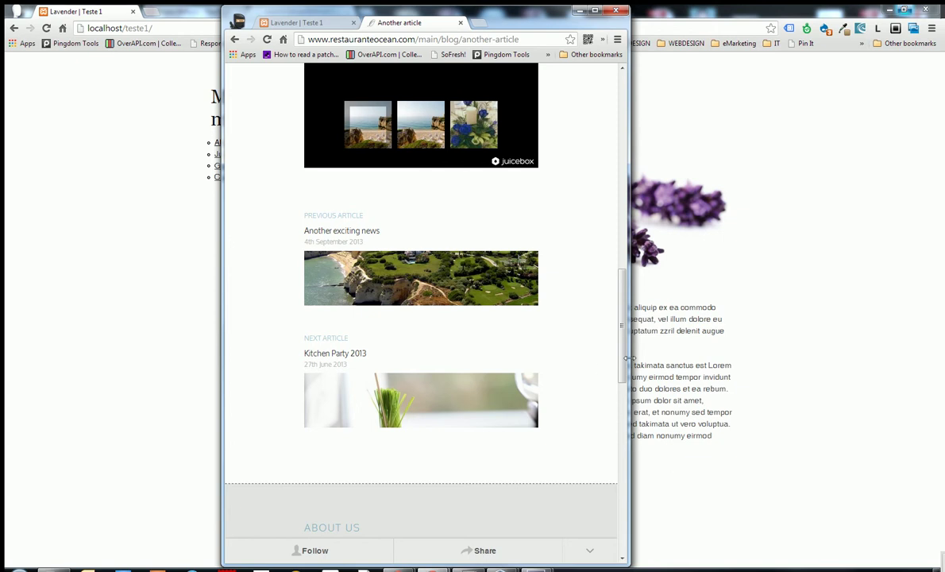
# Narrow the browser window to phone width and check the post's header, gallery and previous and next article blocks.
pyautogui.moveTo(627, 356); pyautogui.dragTo(461, 338)
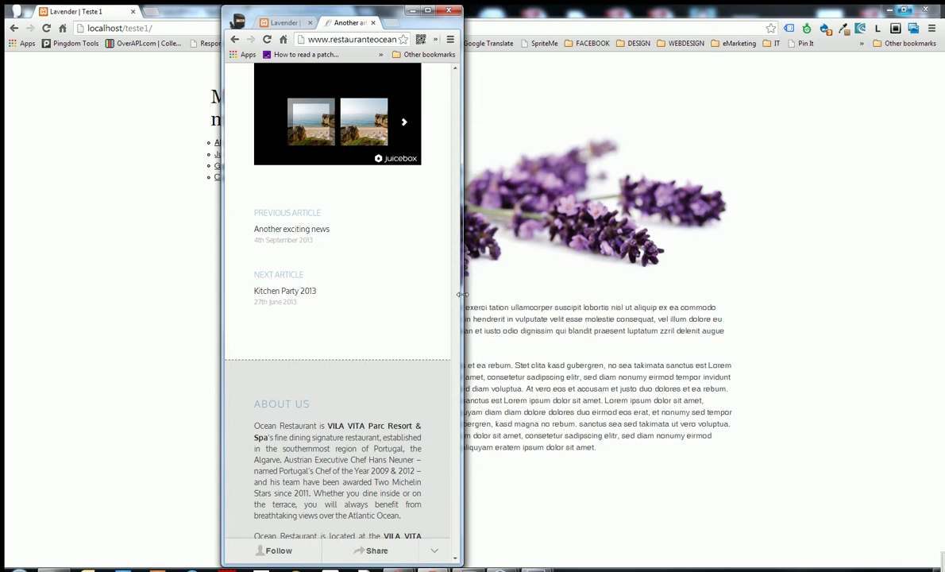
pyautogui.scroll(15, 429, 239)
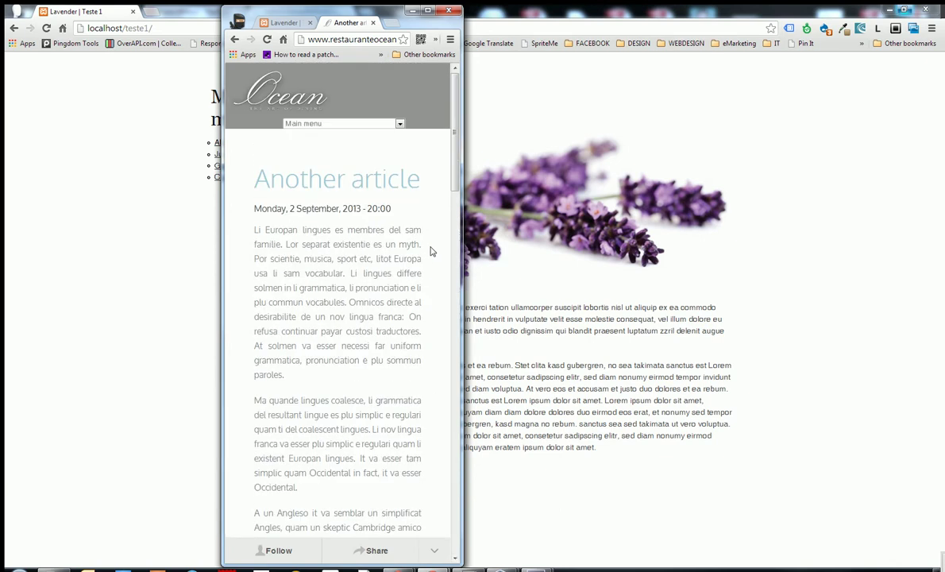
pyautogui.scroll(-5, 447, 247)
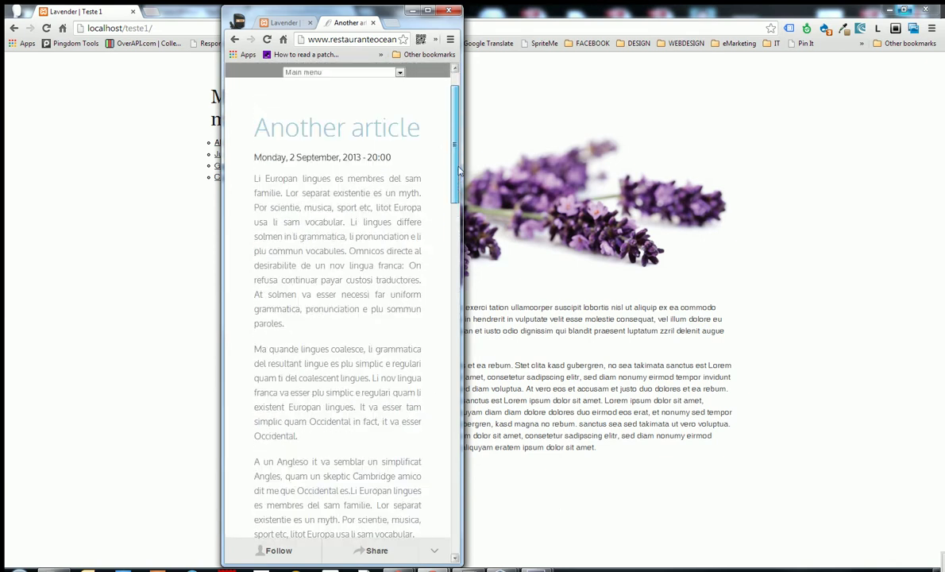
pyautogui.scroll(-8, 446, 247)
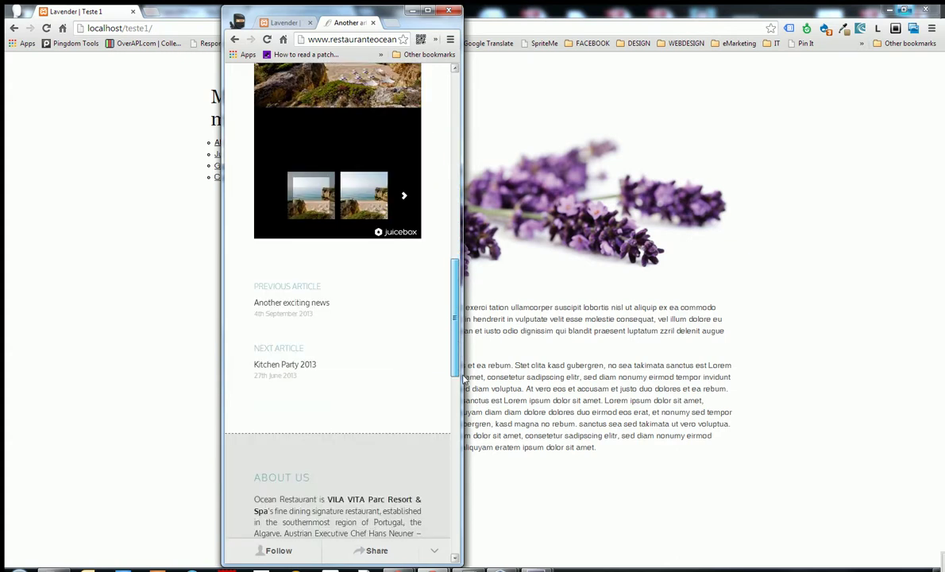
pyautogui.scroll(1, 460, 331)
# Widen the window to a medium width and compare the header banner and the previous and next article images.
pyautogui.moveTo(459, 331); pyautogui.dragTo(543, 323)
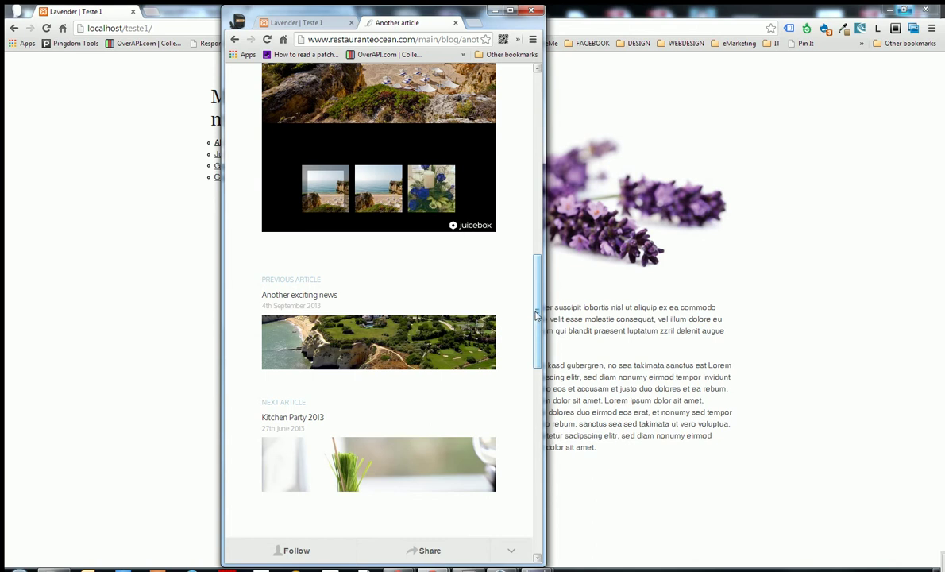
pyautogui.moveTo(539, 318); pyautogui.dragTo(506, 79)
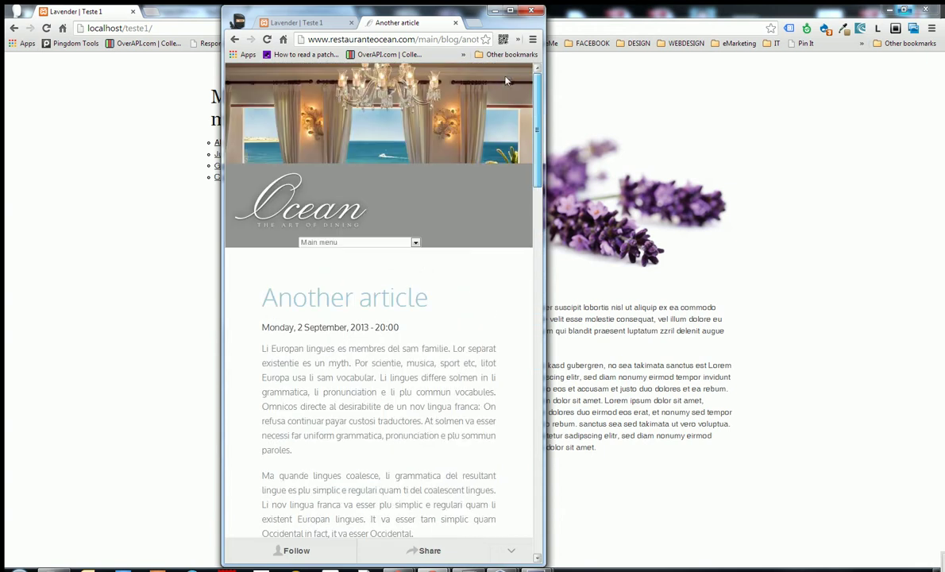
pyautogui.moveTo(534, 151); pyautogui.dragTo(582, 369)
pyautogui.scroll(-1, 525, 355)
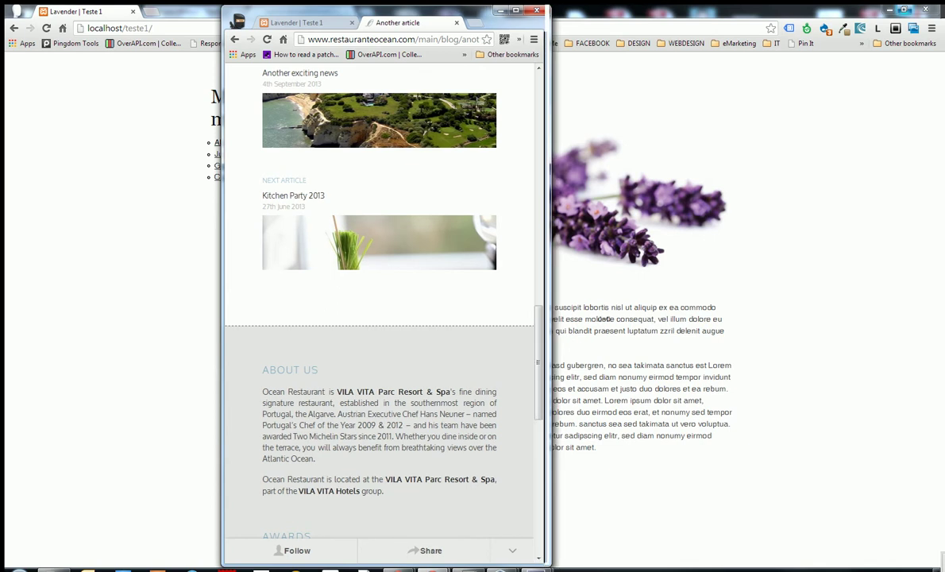
# Widen the window to desktop width, reload the page and examine the sidebar's previous and next article thumbnails.
pyautogui.moveTo(545, 316); pyautogui.dragTo(835, 316)
pyautogui.scroll(15, 734, 275)
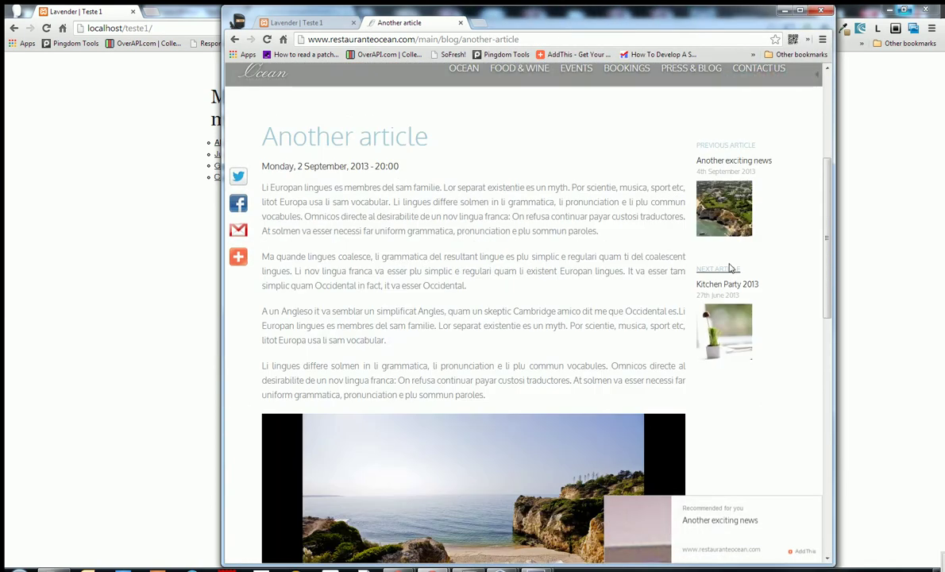
pyautogui.click(267, 39)
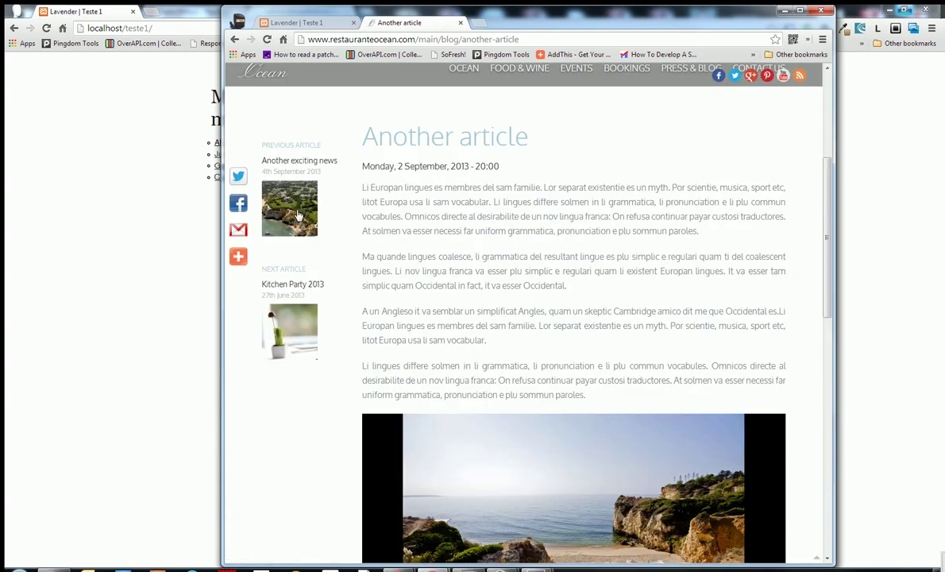
pyautogui.scroll(2, 358, 227)
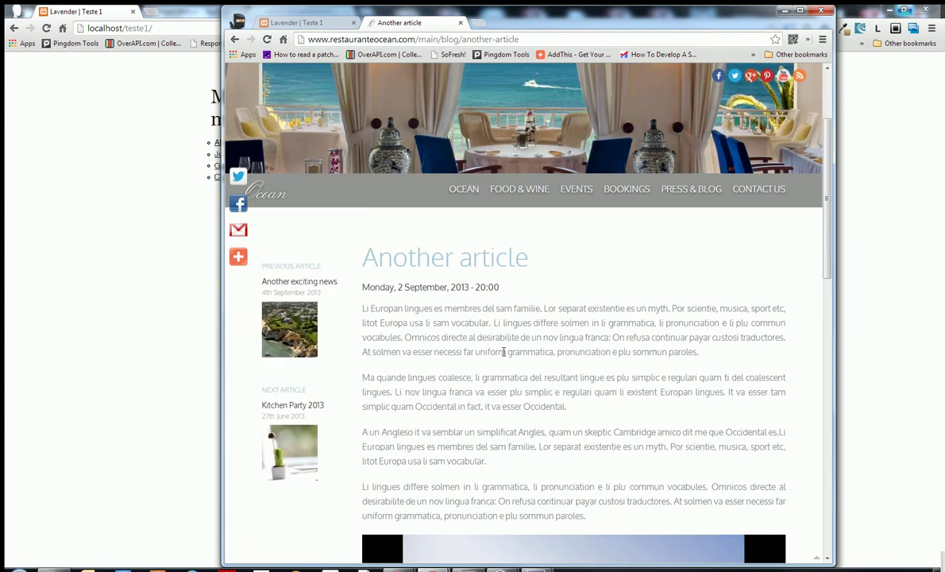
# Open the previous article "Another exciting news" from its thumbnail and look through its text and image gallery.
pyautogui.click(310, 333)
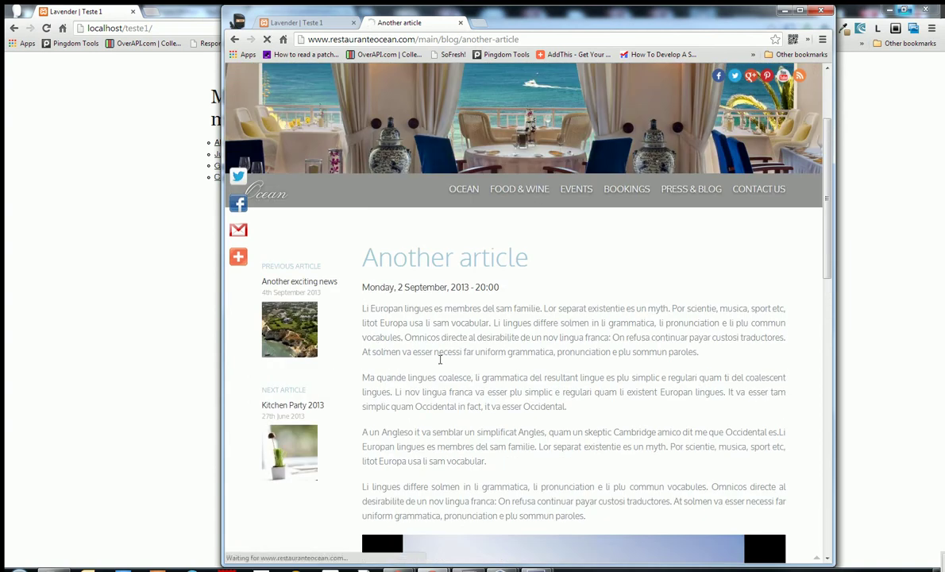
pyautogui.scroll(-10, 490, 393)
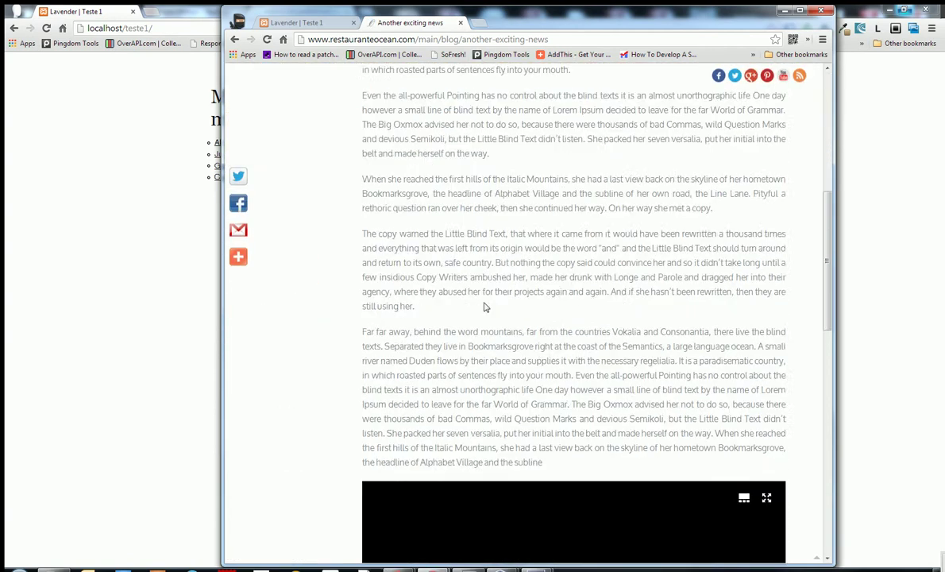
pyautogui.scroll(1, 509, 326)
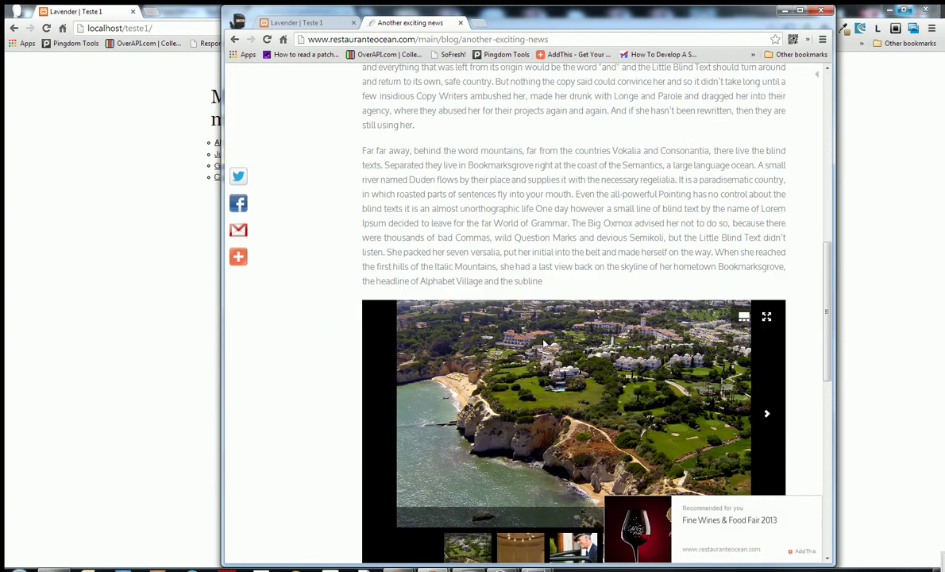
pyautogui.scroll(10, 556, 372)
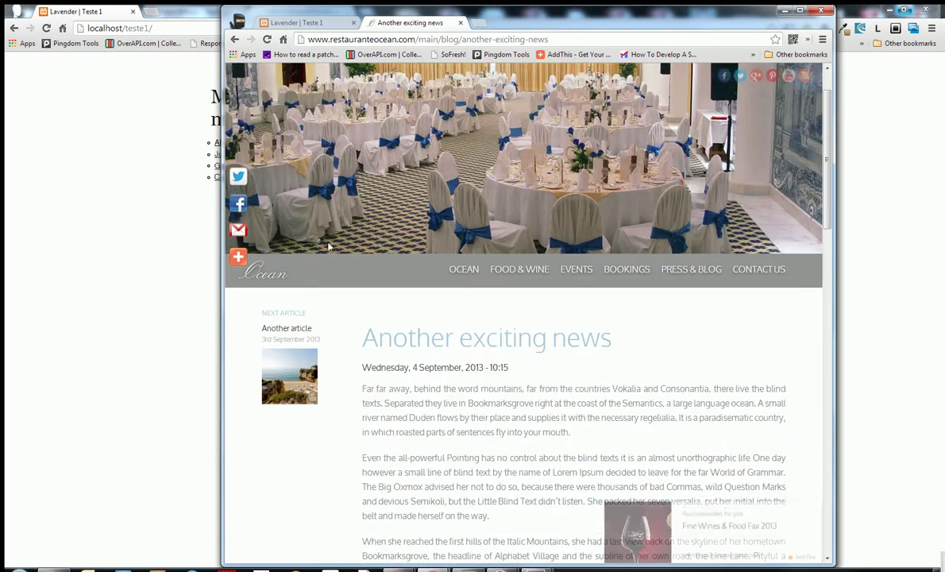
# Return to the blog listing, reopen "Another article" and narrow the window to tablet width to view its article thumbnails.
pyautogui.moveTo(691, 270)
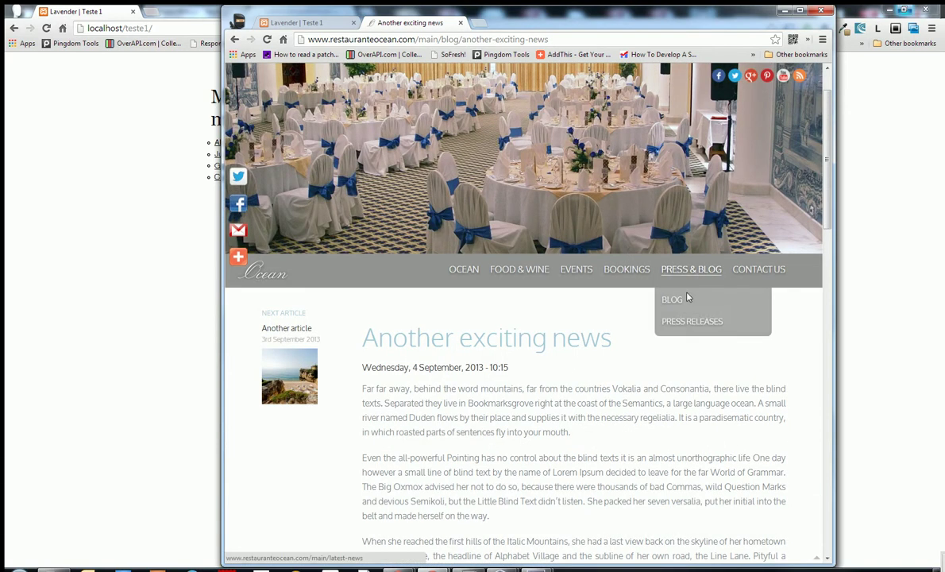
pyautogui.click(688, 303)
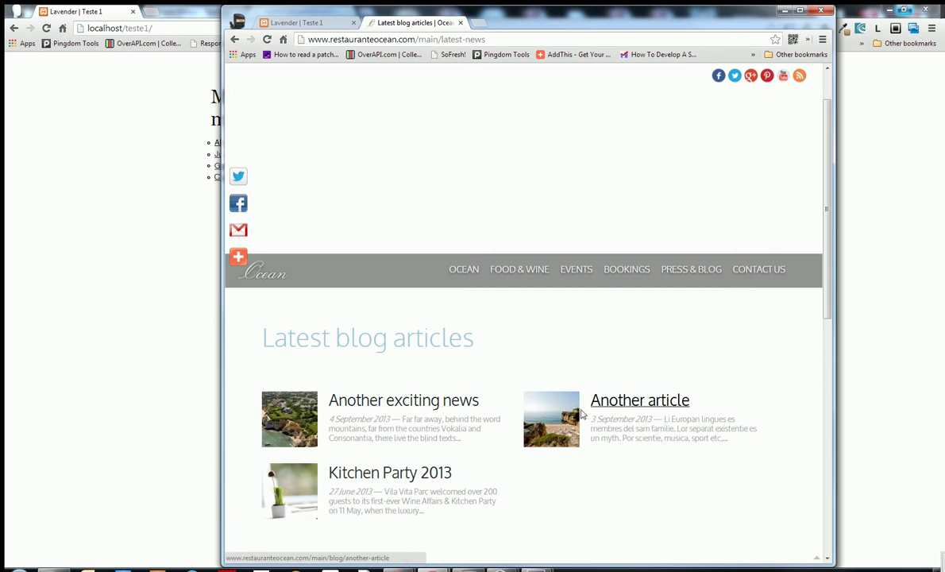
pyautogui.click(530, 395)
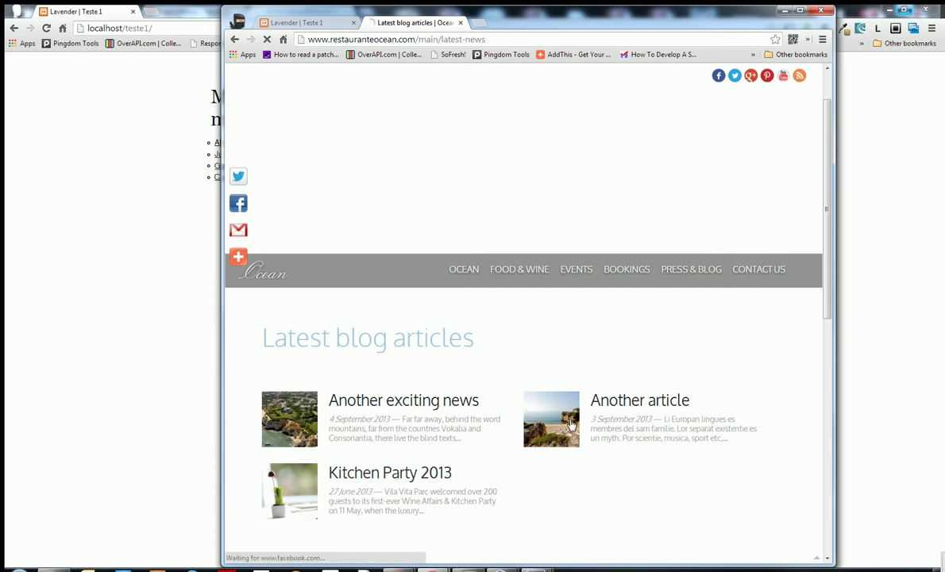
pyautogui.scroll(-3, 334, 432)
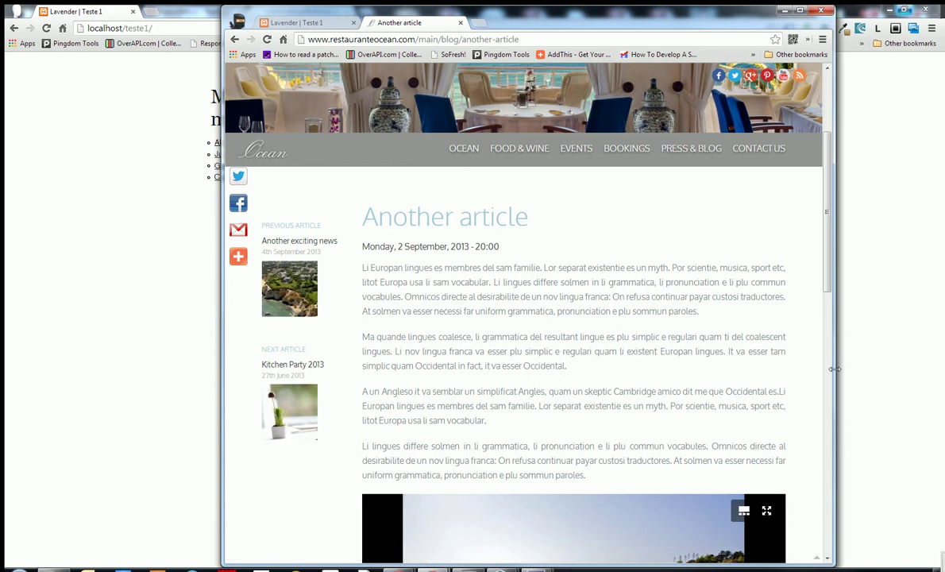
pyautogui.moveTo(835, 370); pyautogui.dragTo(625, 369)
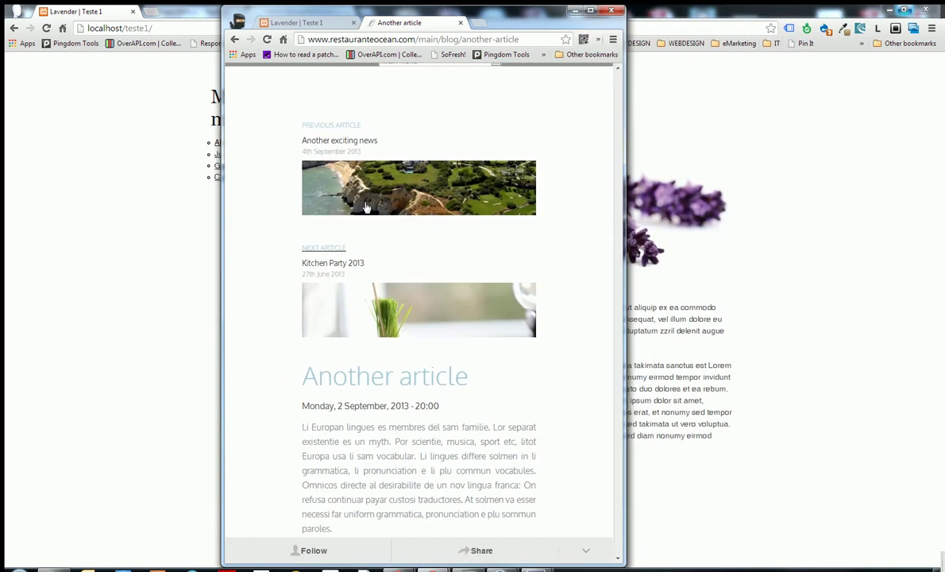